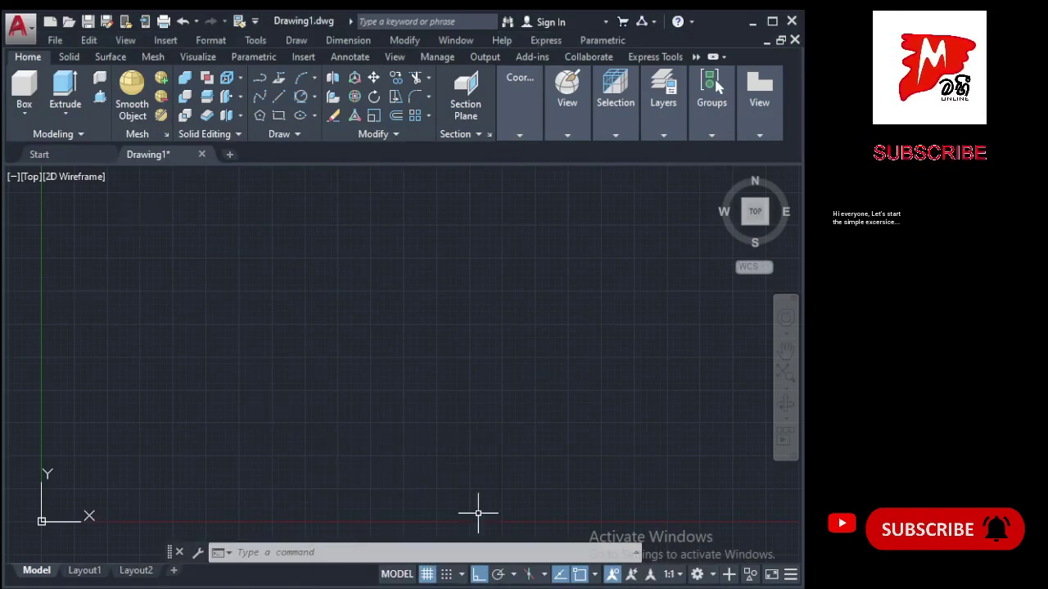
- In Drawing Units, choose Decimal length type and 0.00 precision, and confirm
left_click(215, 41)
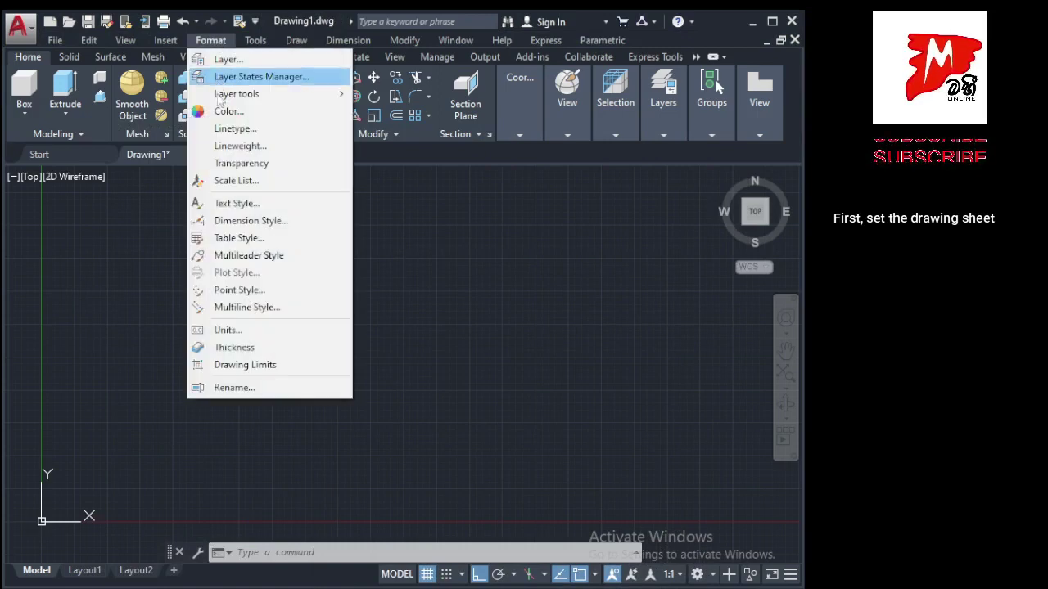
left_click(241, 331)
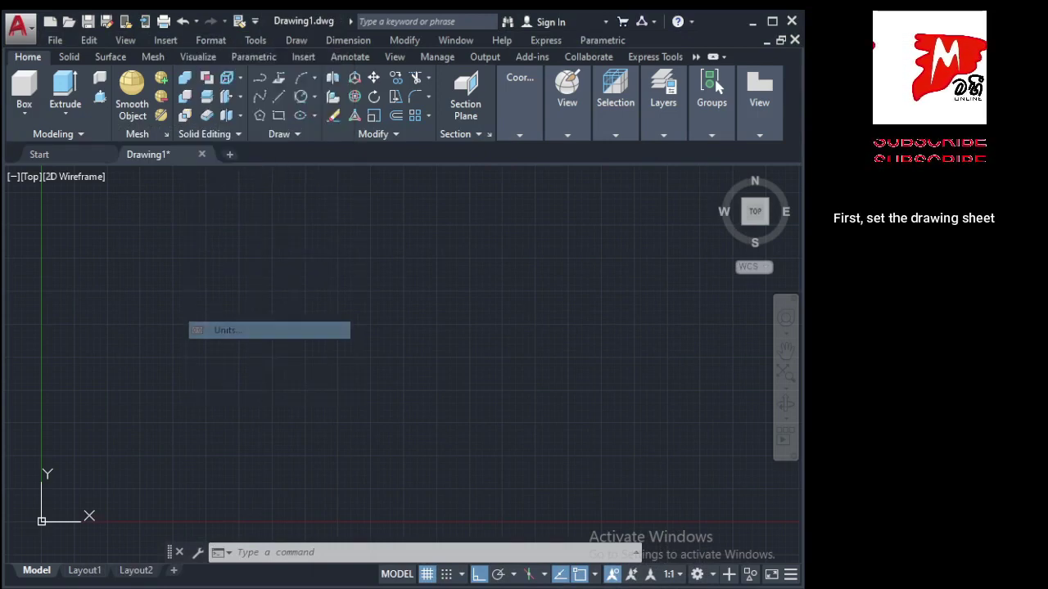
left_click(498, 195)
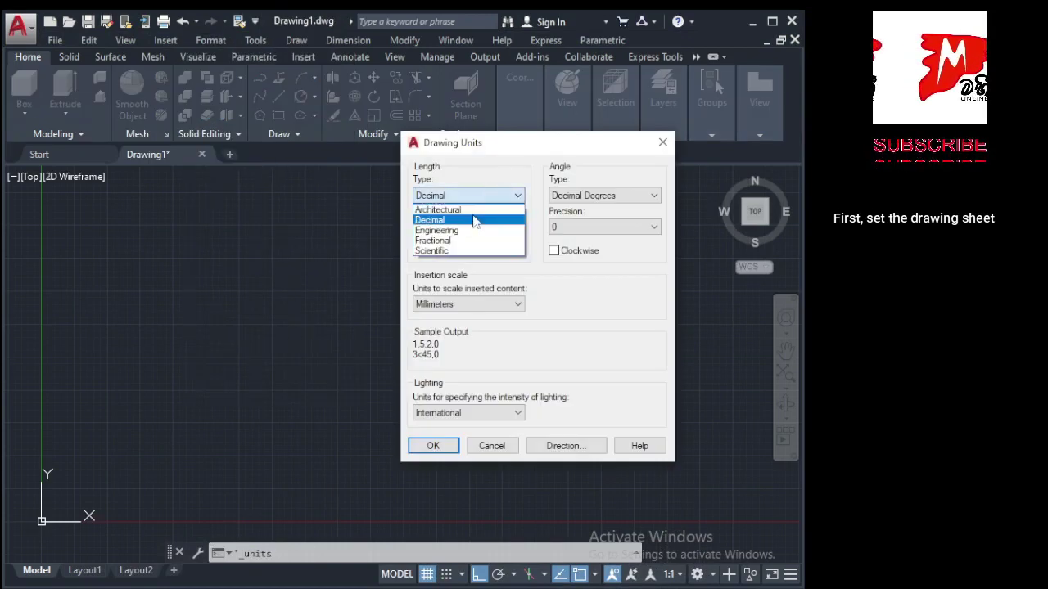
left_click(472, 218)
left_click(474, 227)
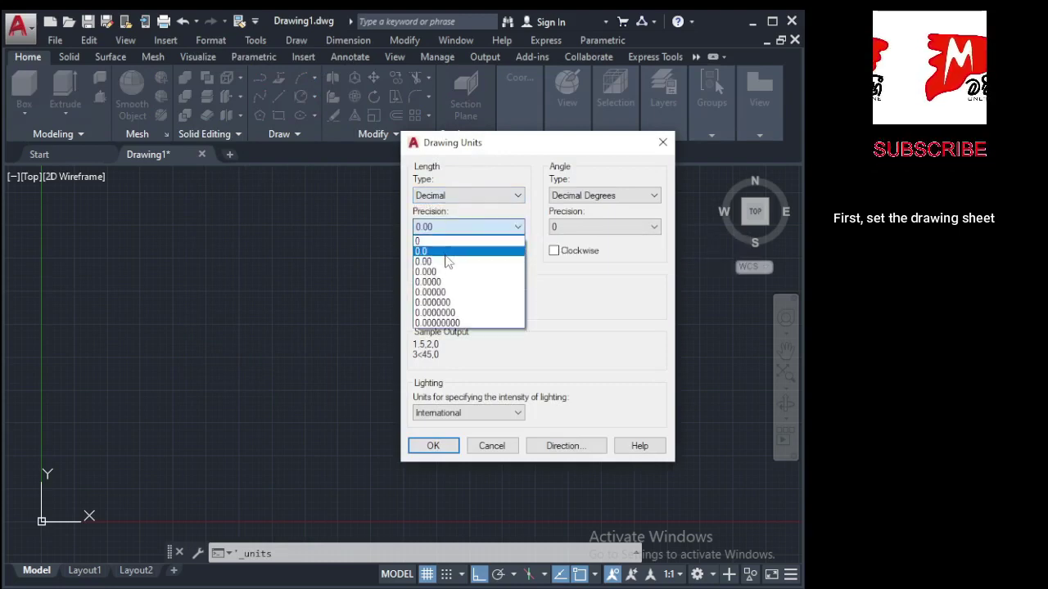
left_click(447, 262)
left_click(433, 445)
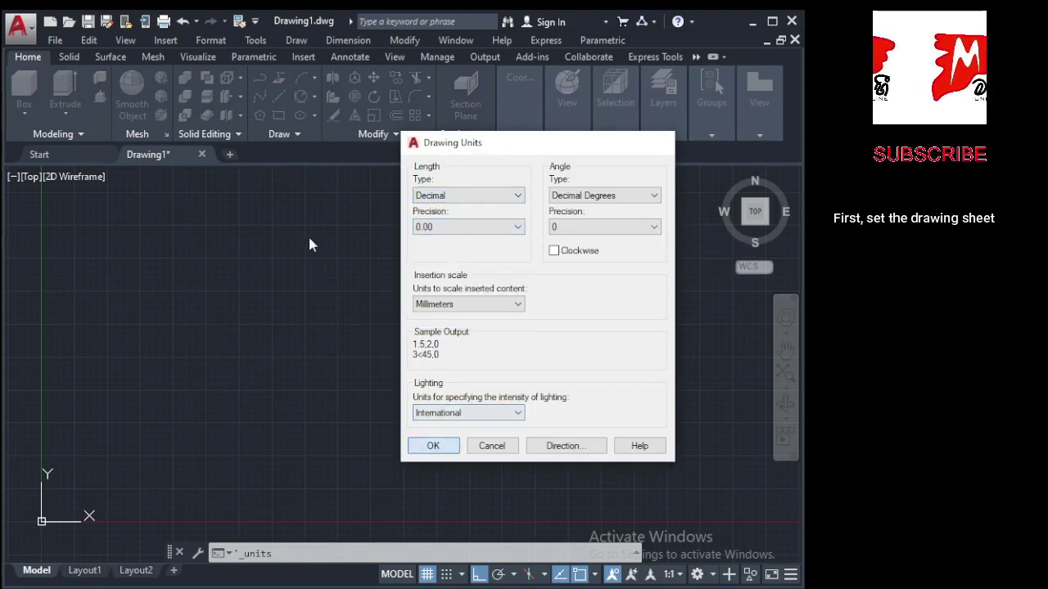
left_click(210, 40)
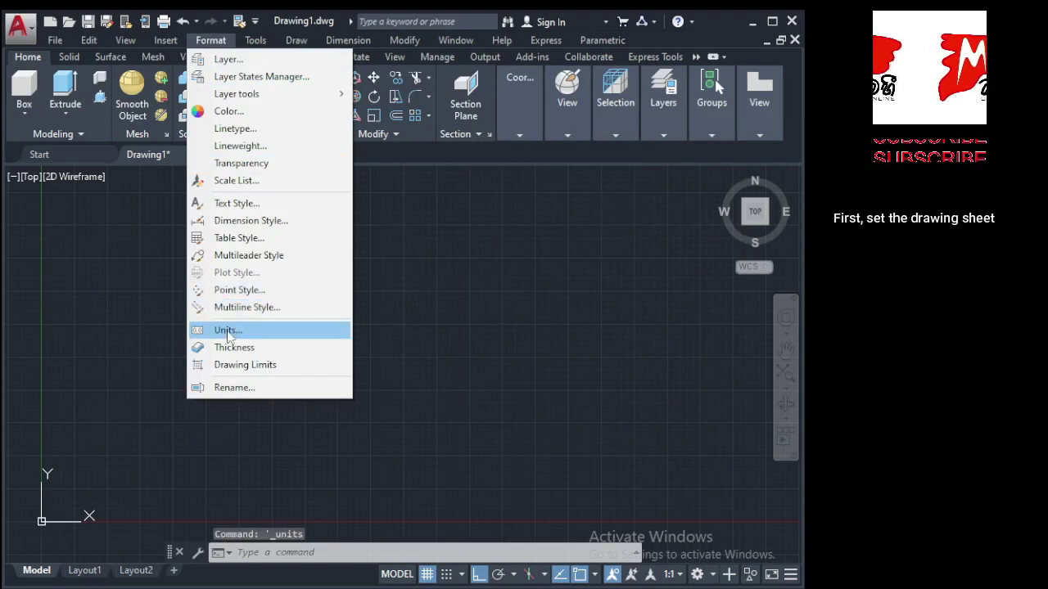
- Set drawing limits from lower-left 0,0 to upper-right 500,500
left_click(229, 366)
key("Return")
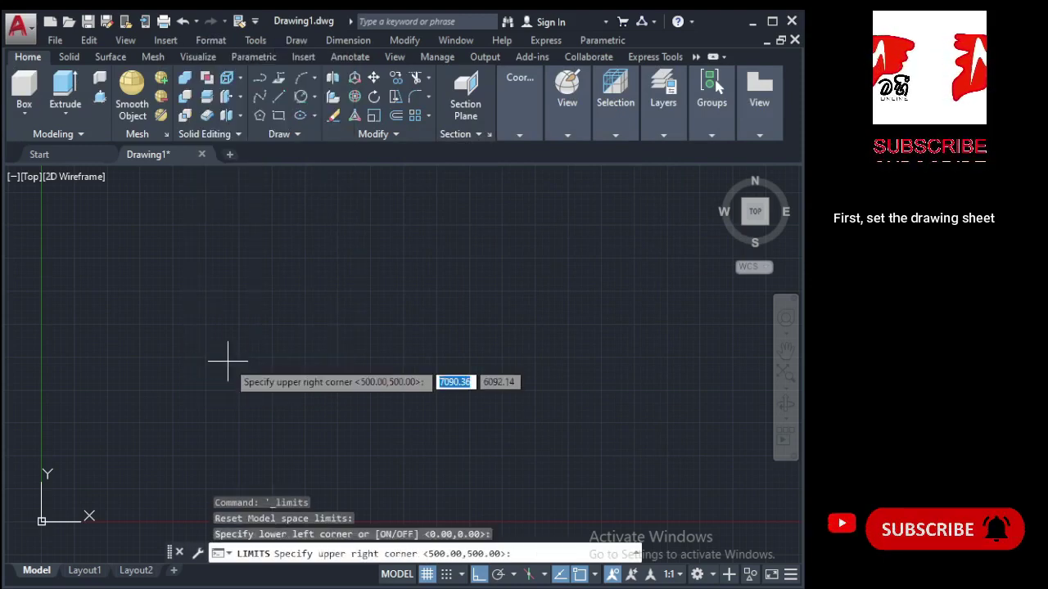
type("500")
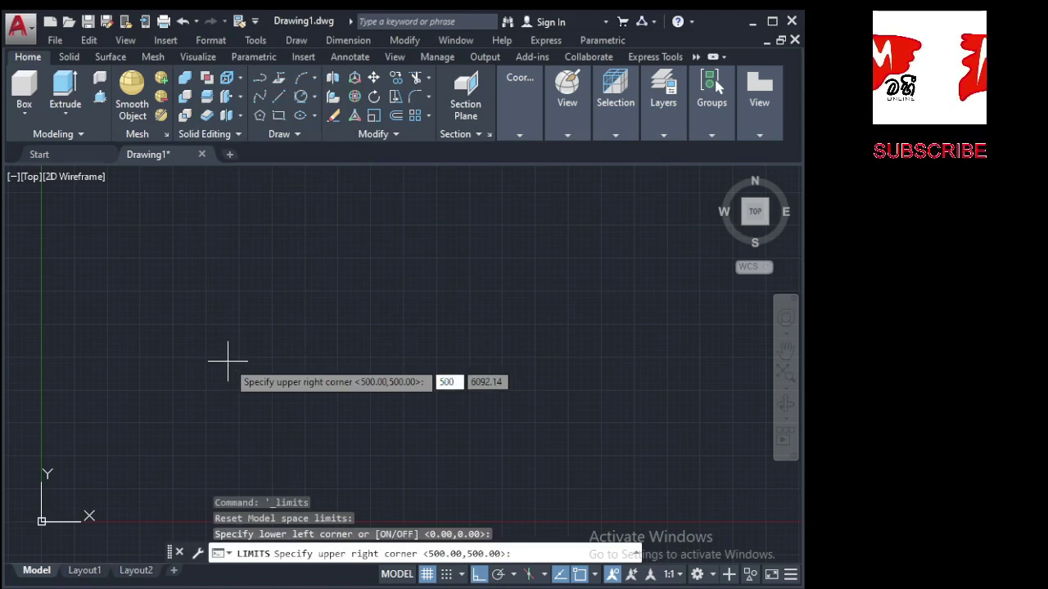
key("Tab")
type("5")
key("Return")
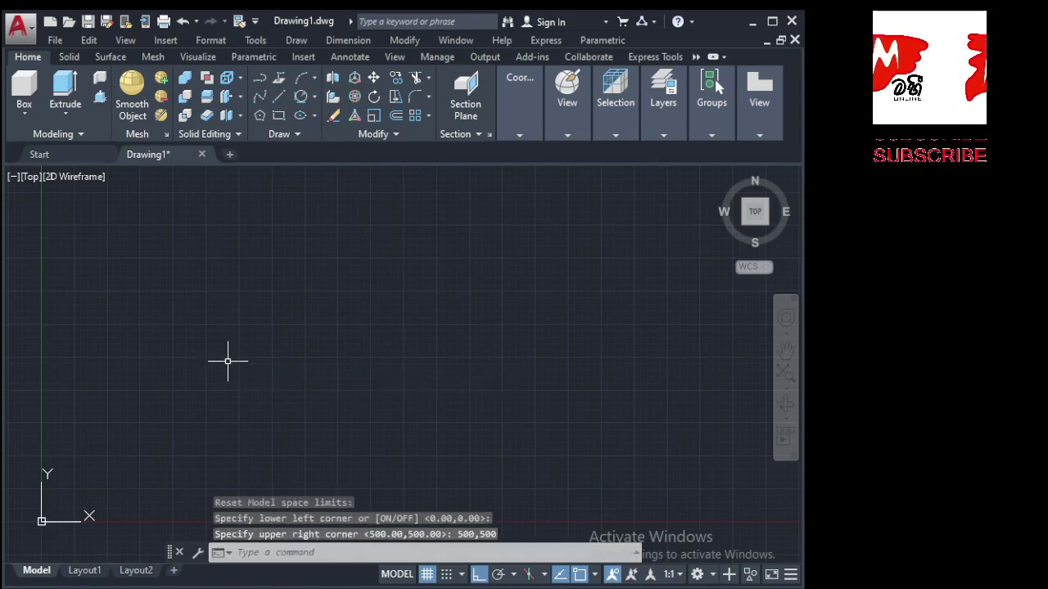
- Zoom All, then adjust the view so the origin sits at the lower left
left_click(125, 40)
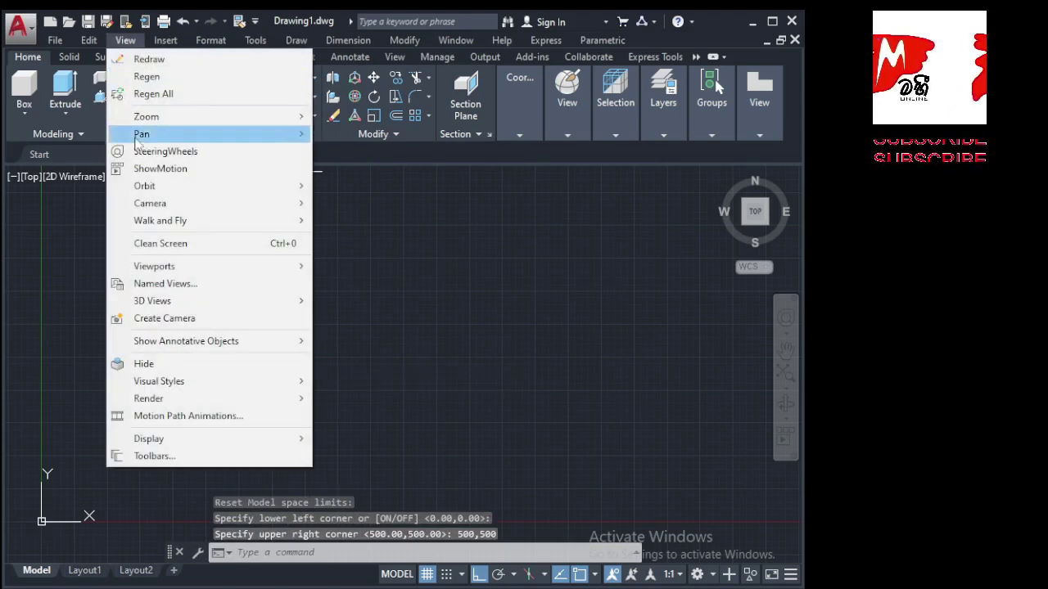
mouse_move(146, 116)
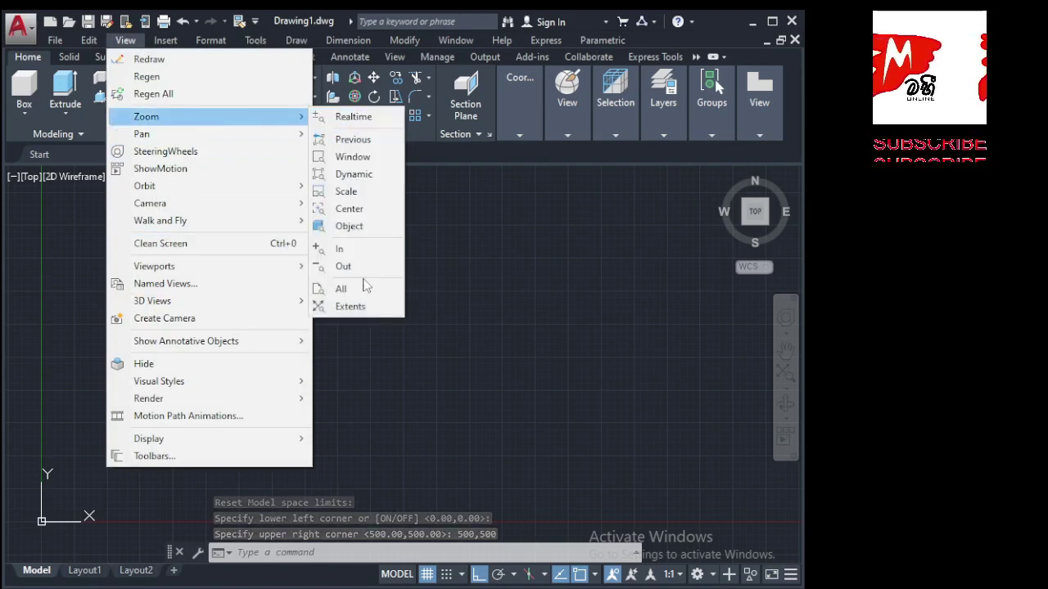
left_click(360, 288)
scroll(205, 360, "down", 2)
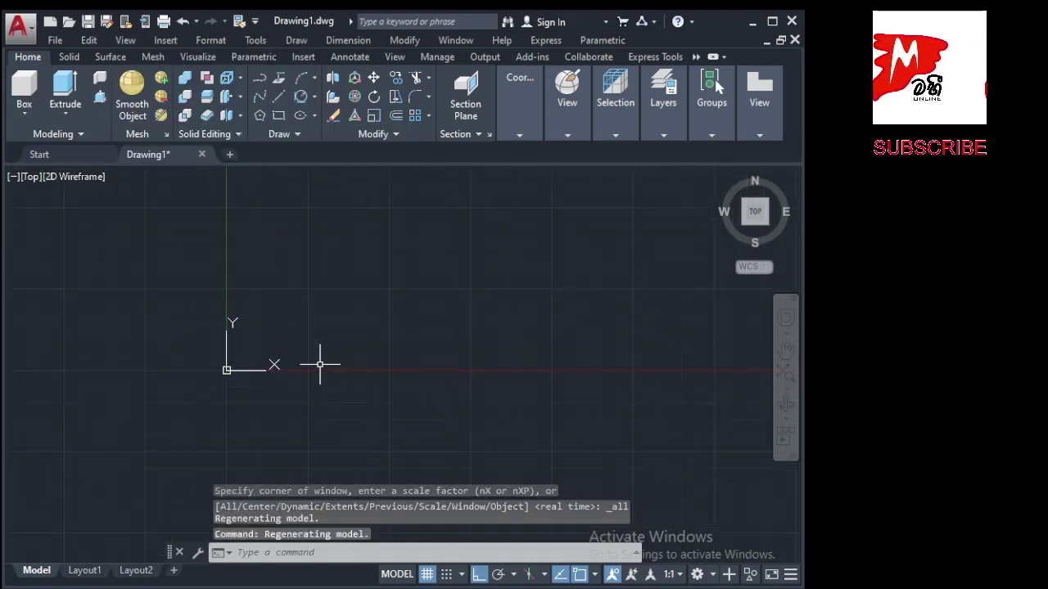
scroll(209, 352, "up", 2)
mouse_move(199, 439)
middle_mouse_down()
mouse_move(89, 450)
mouse_move(114, 495)
middle_mouse_up()
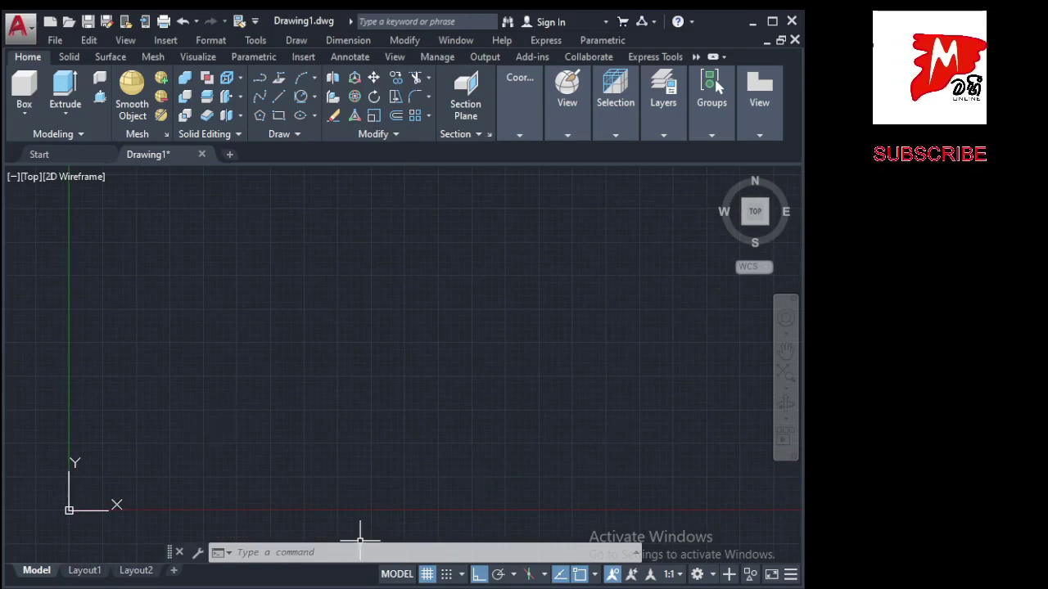
key("alt+Tab")
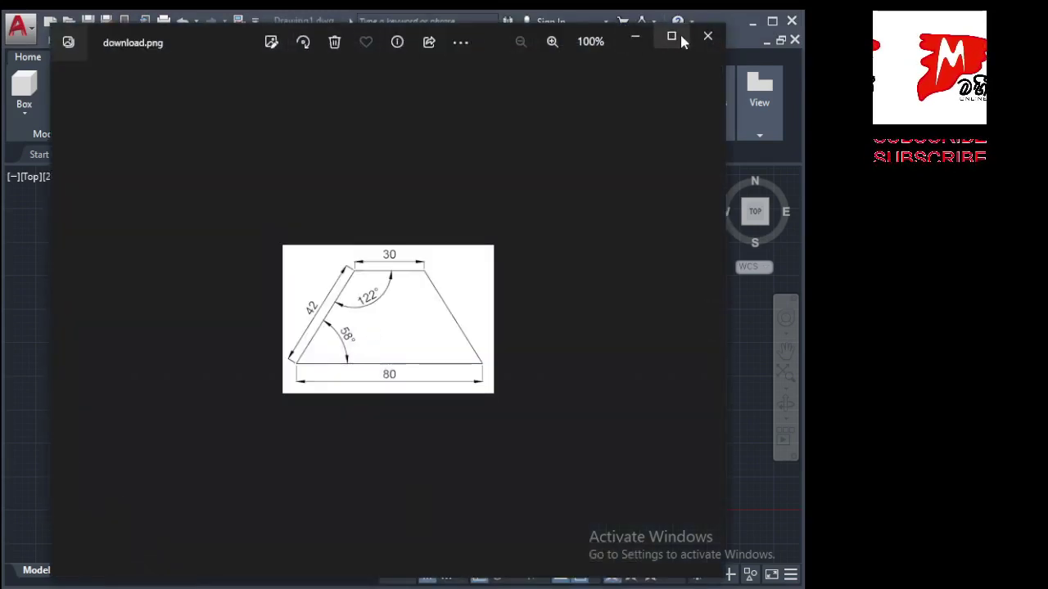
- Maximize and zoom the reference image to read the 80, 30, 42 and 58°/122° values
left_click(671, 37)
scroll(451, 323, "up", 2)
scroll(452, 341, "up", 2)
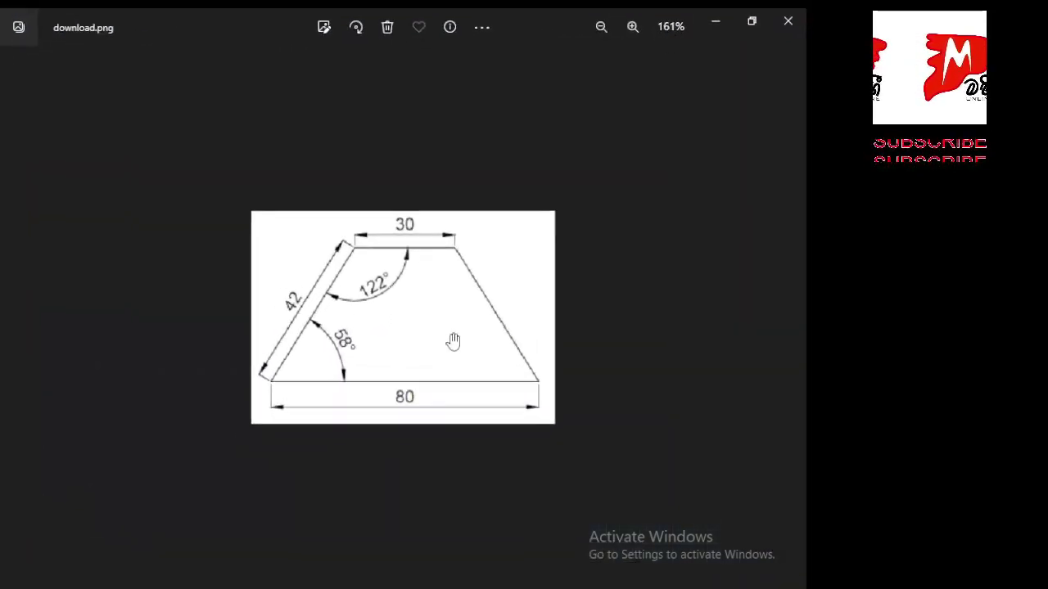
scroll(453, 341, "up", 1)
scroll(235, 414, "down", 1)
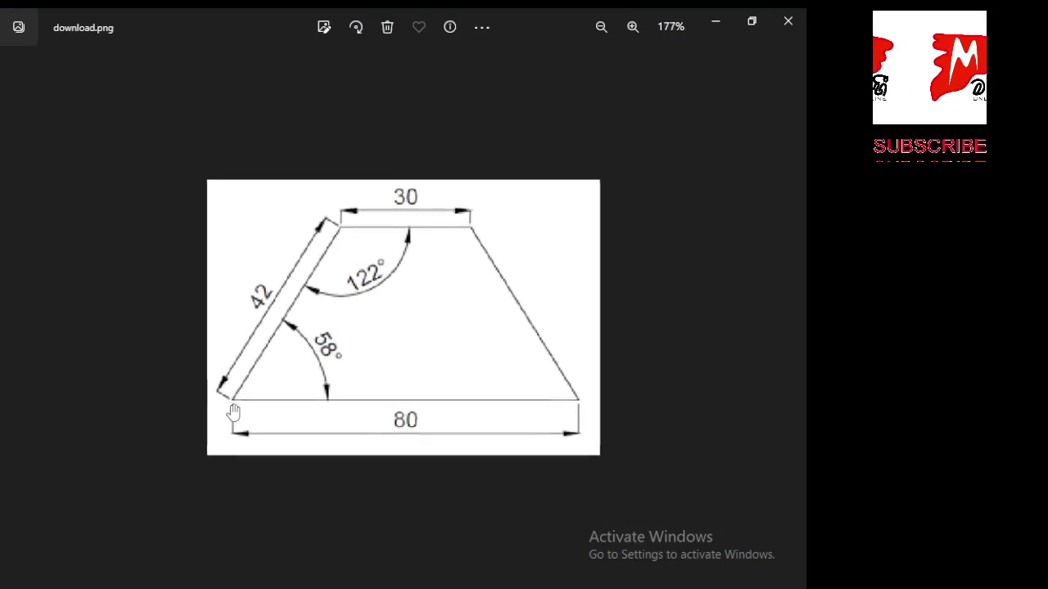
scroll(233, 411, "up", 1)
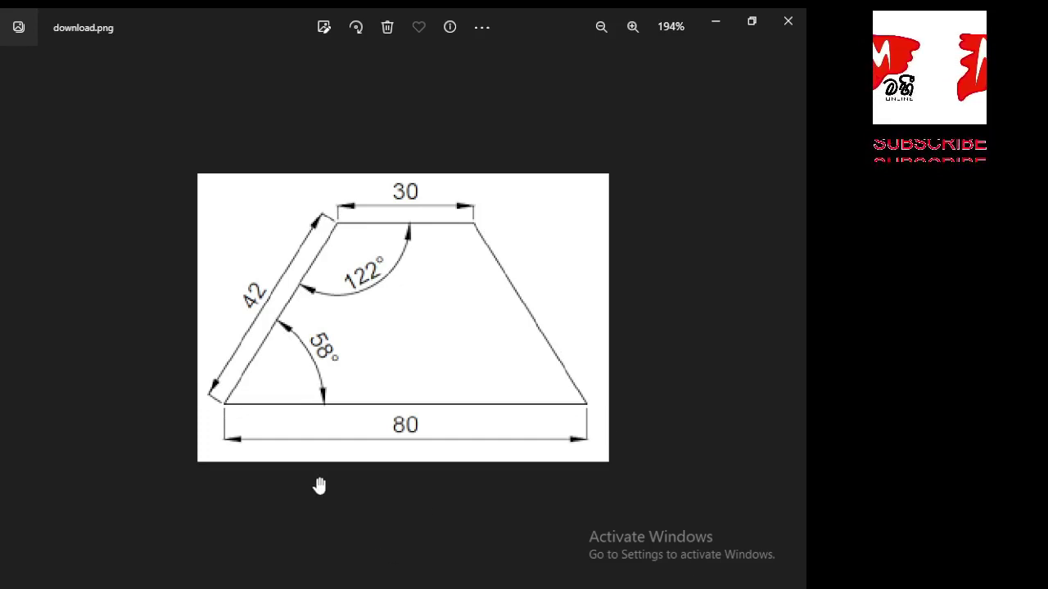
scroll(303, 302, "down", 2)
scroll(344, 340, "down", 3)
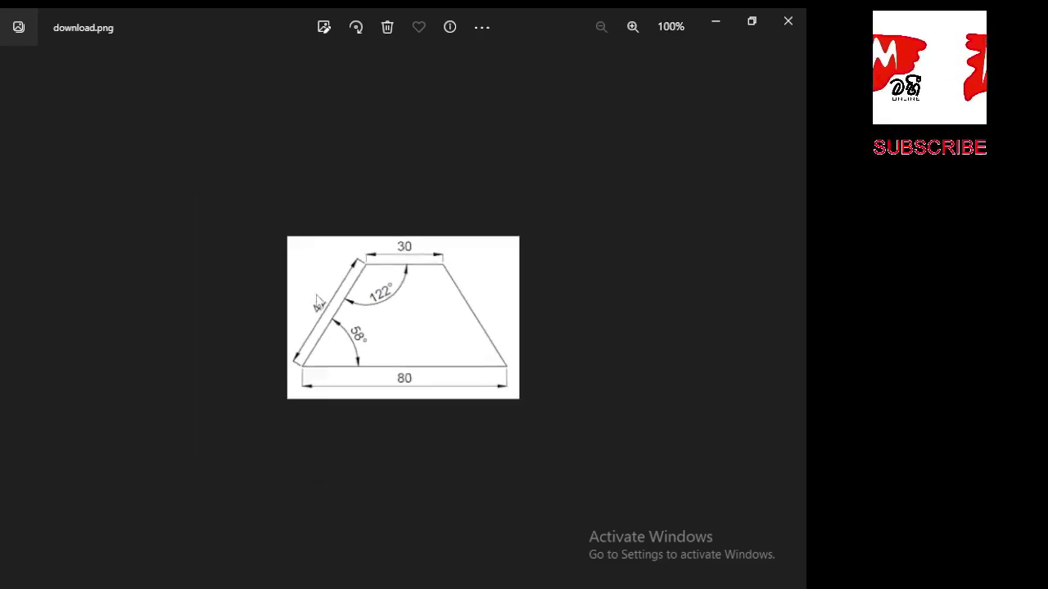
scroll(501, 306, "up", 1)
scroll(498, 303, "up", 1)
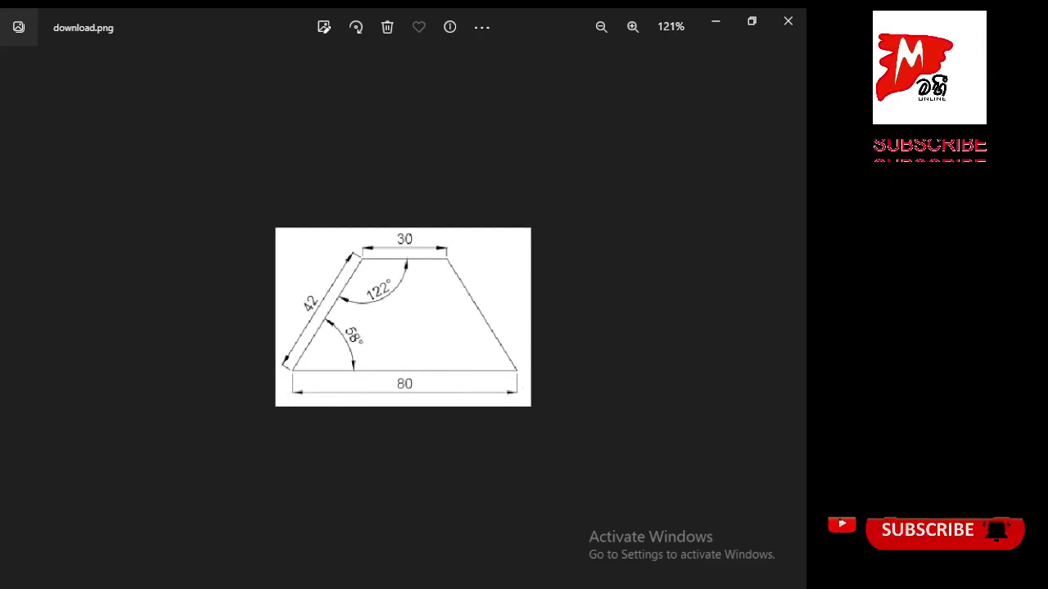
key("alt+Tab")
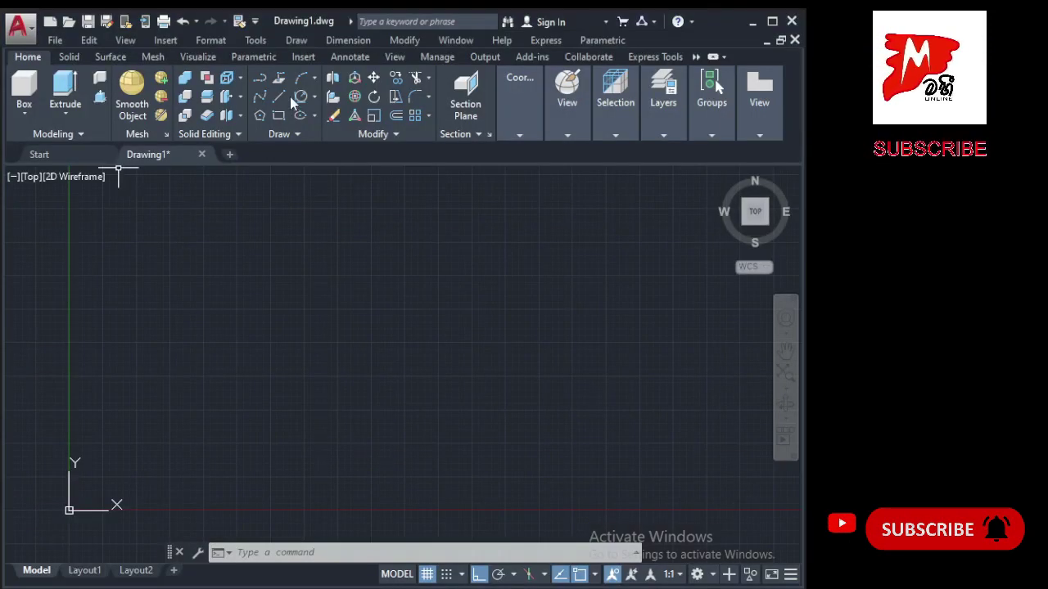
- Draw an 80-unit horizontal base line starting near the origin, then recenter the view
left_click(281, 98)
scroll(88, 460, "down", 2)
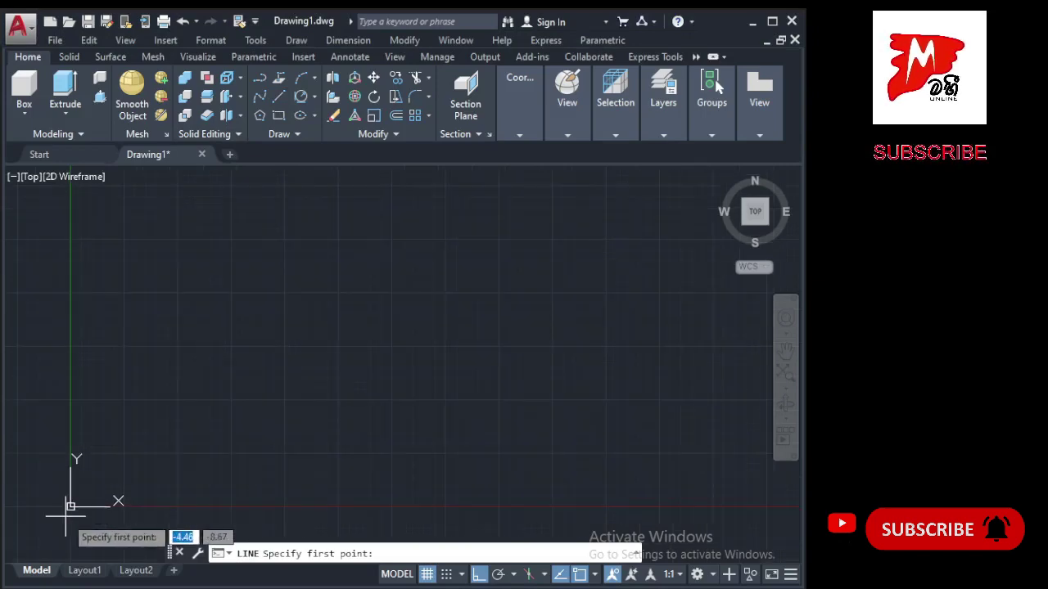
left_click(96, 474)
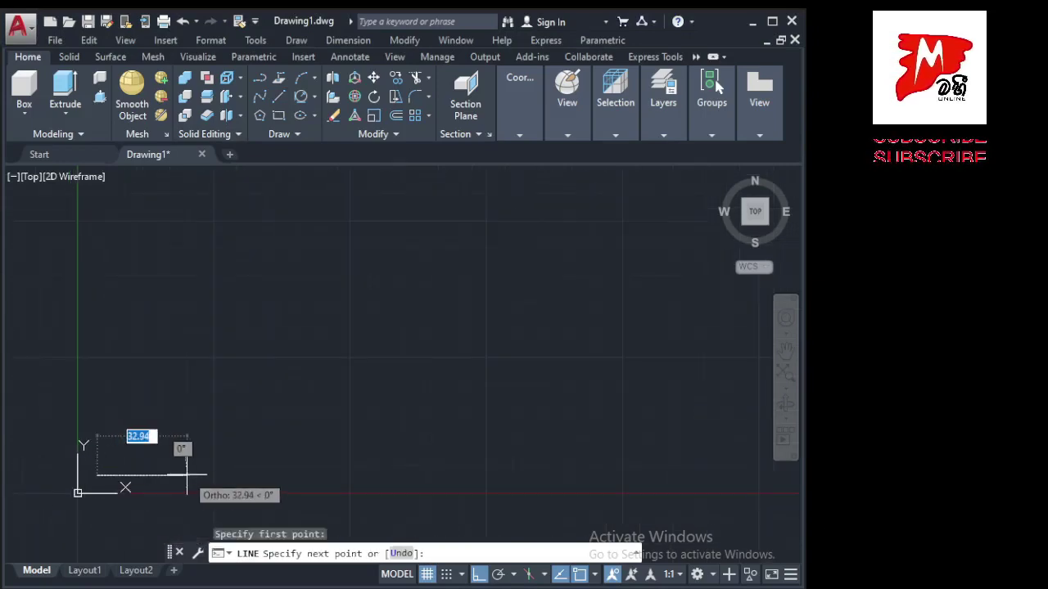
type("80")
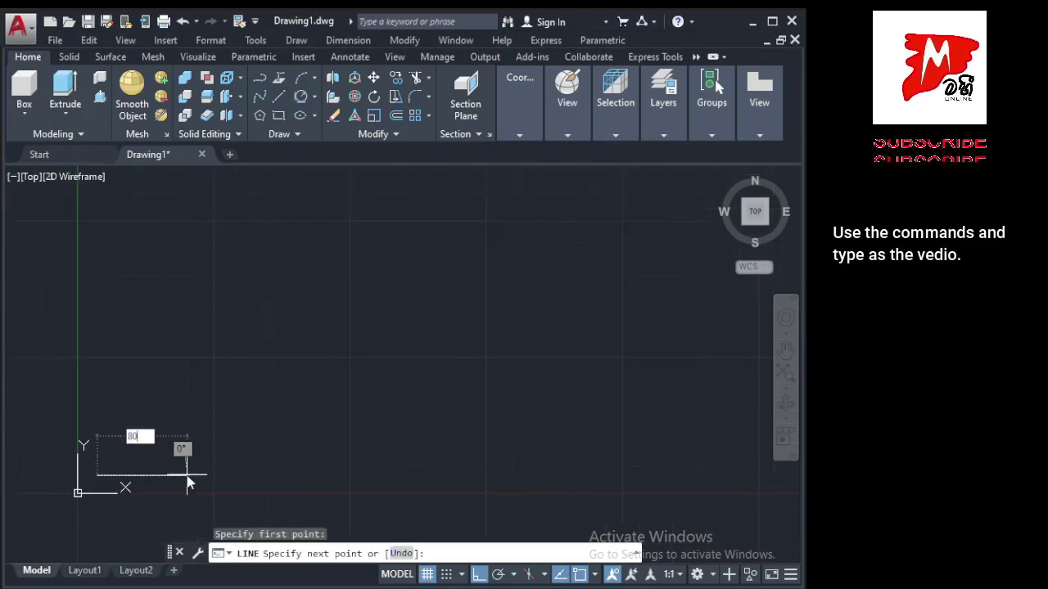
key("Return")
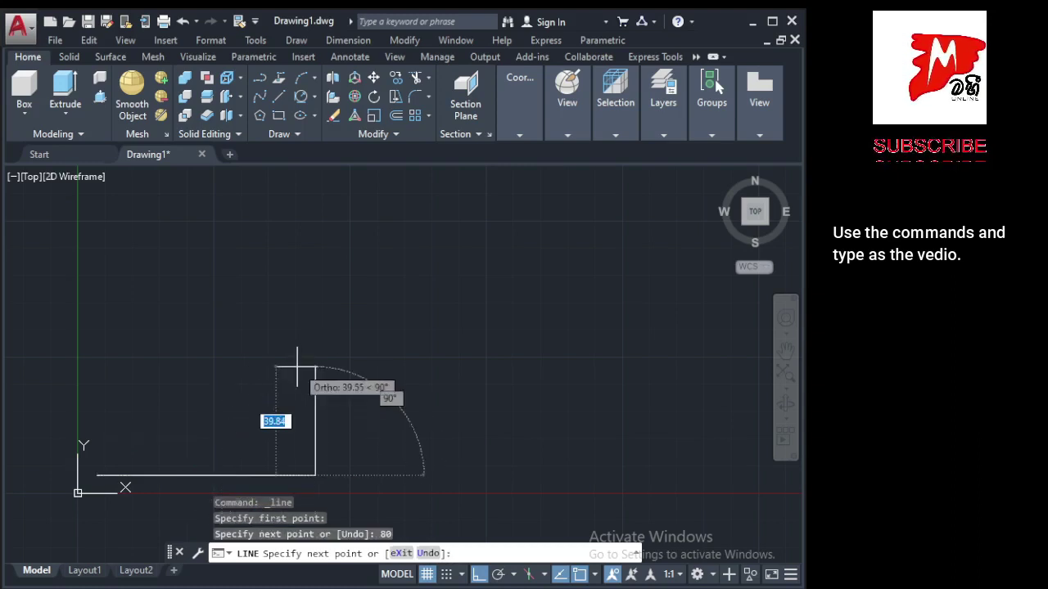
key("Return")
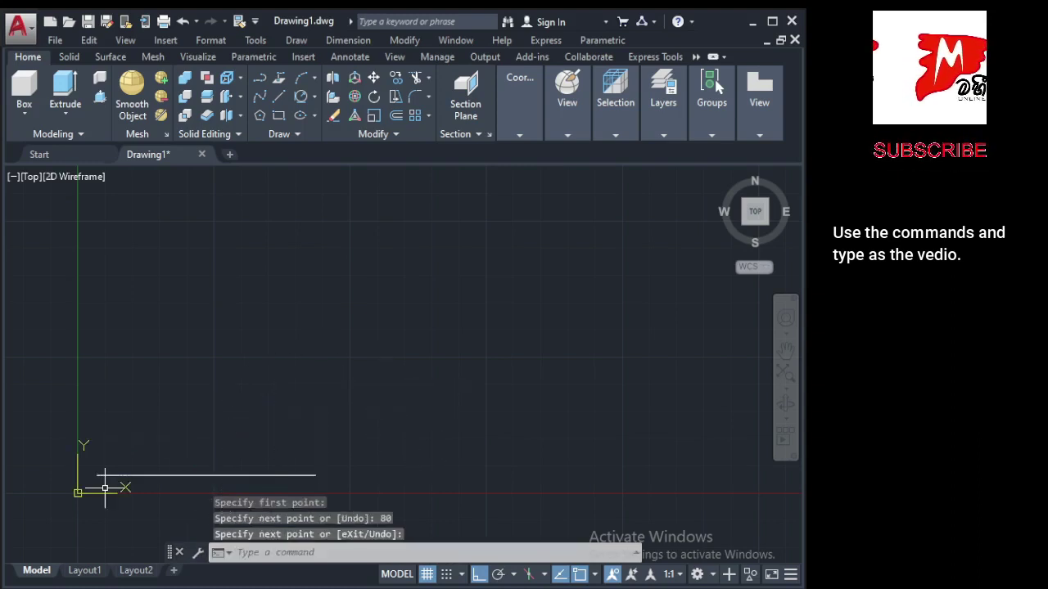
scroll(112, 510, "up", 2)
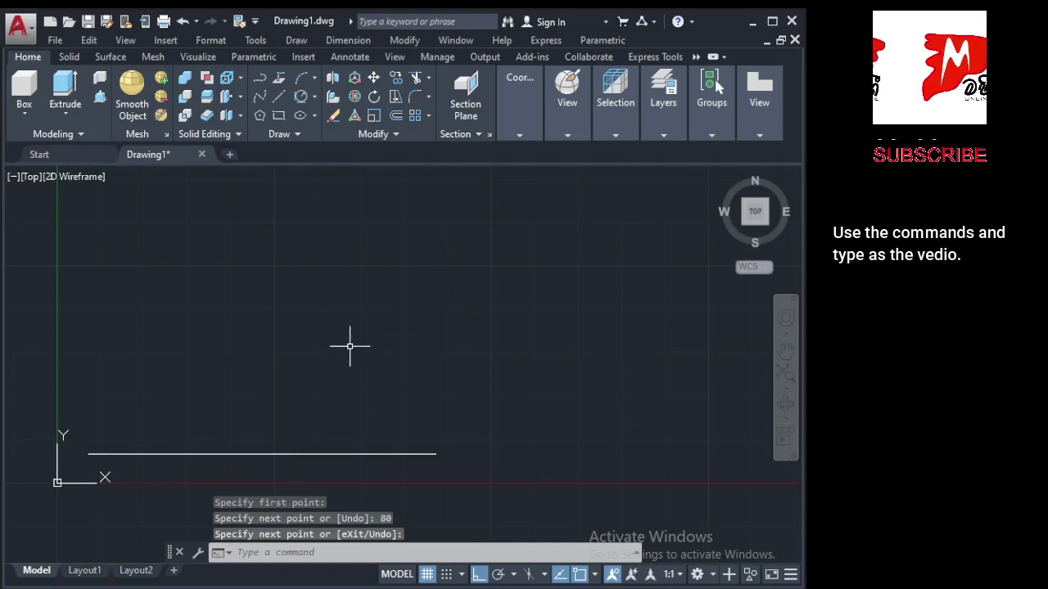
scroll(246, 374, "down", 2)
scroll(243, 356, "up", 2)
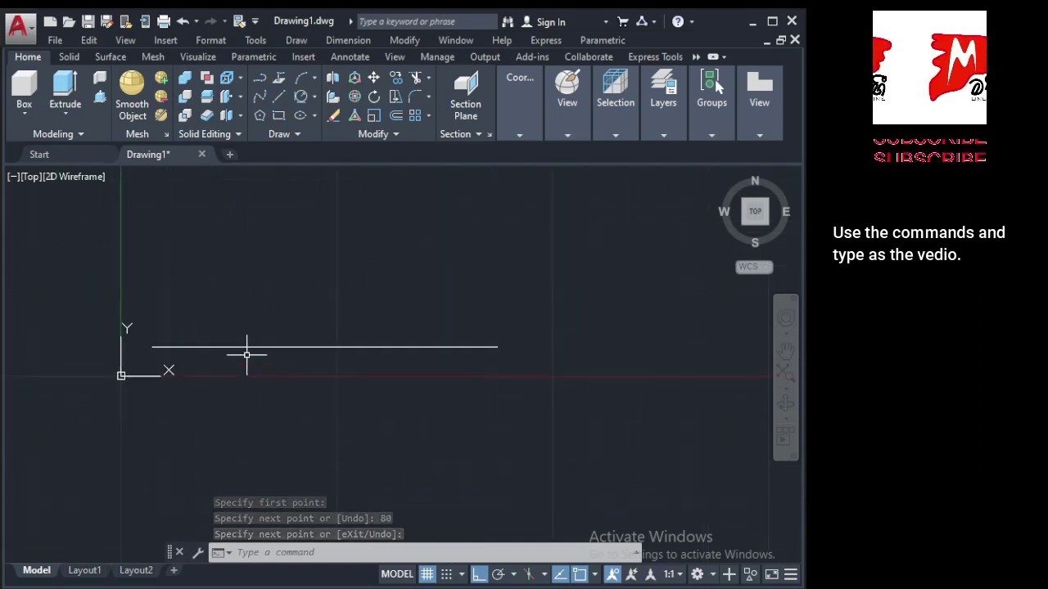
middle_click_drag(248, 355, 216, 453)
key("alt+Tab")
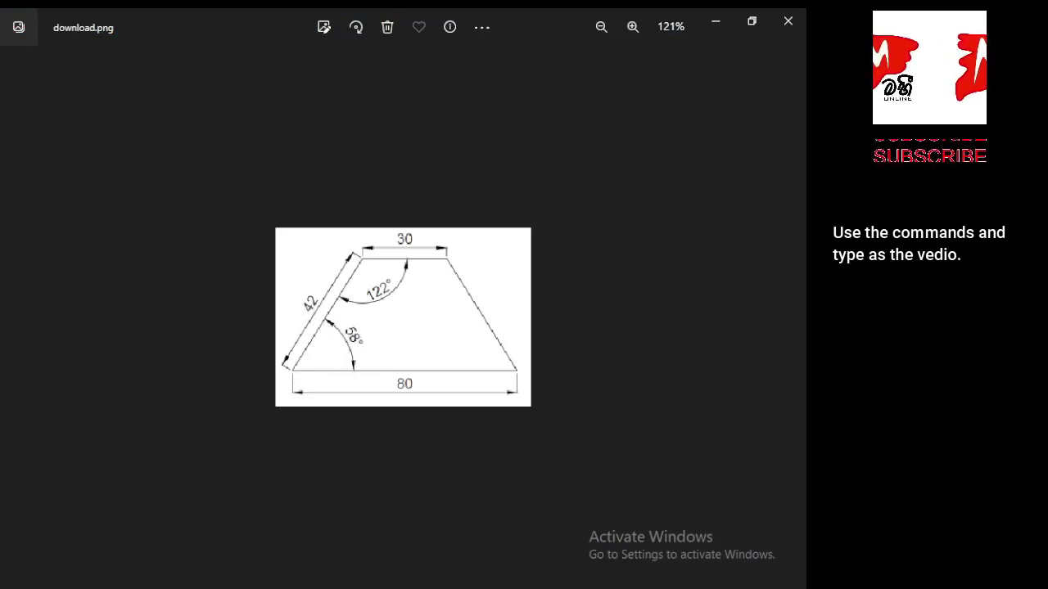
- Return from the reference image to the AutoCAD drawing
key("alt+Tab")
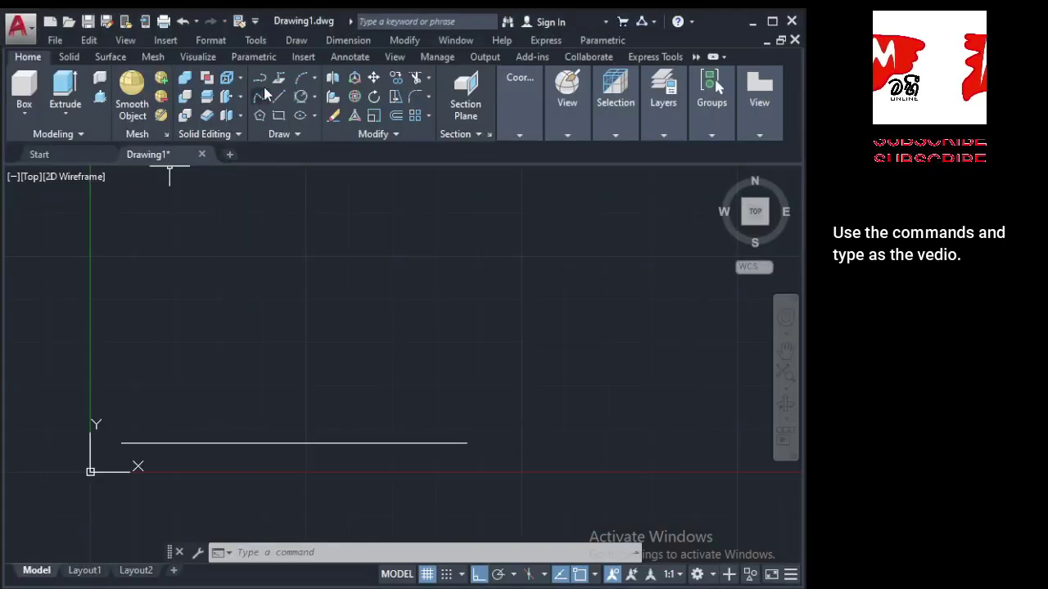
left_click(279, 98)
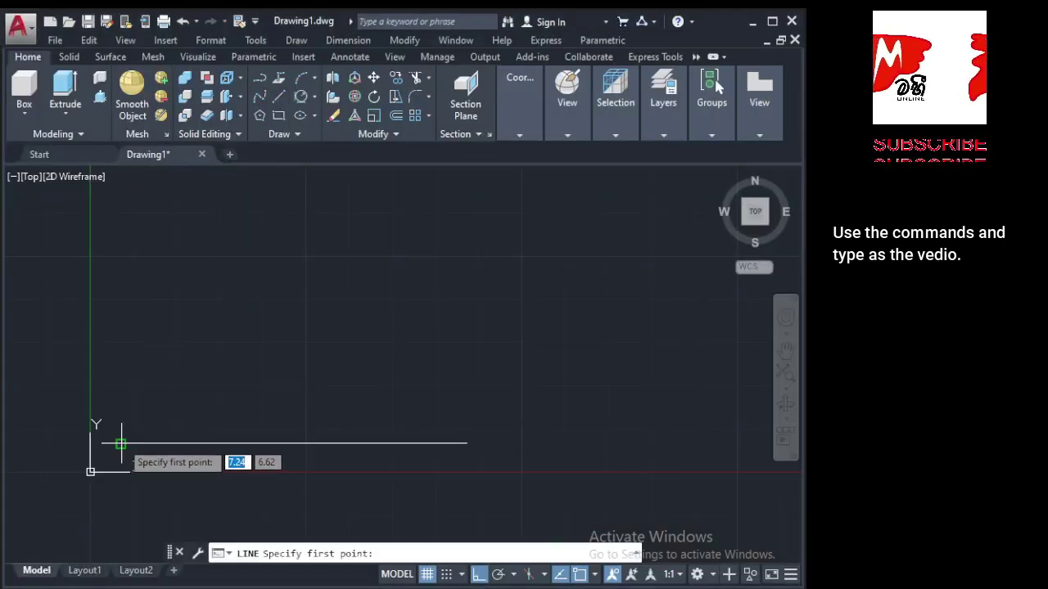
left_click(121, 442)
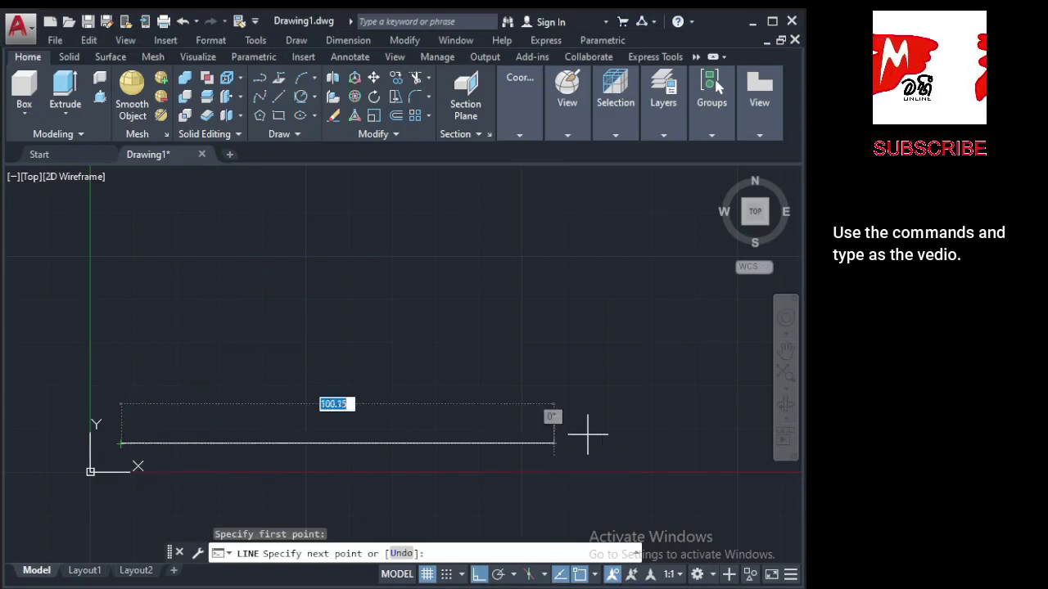
left_click(479, 575)
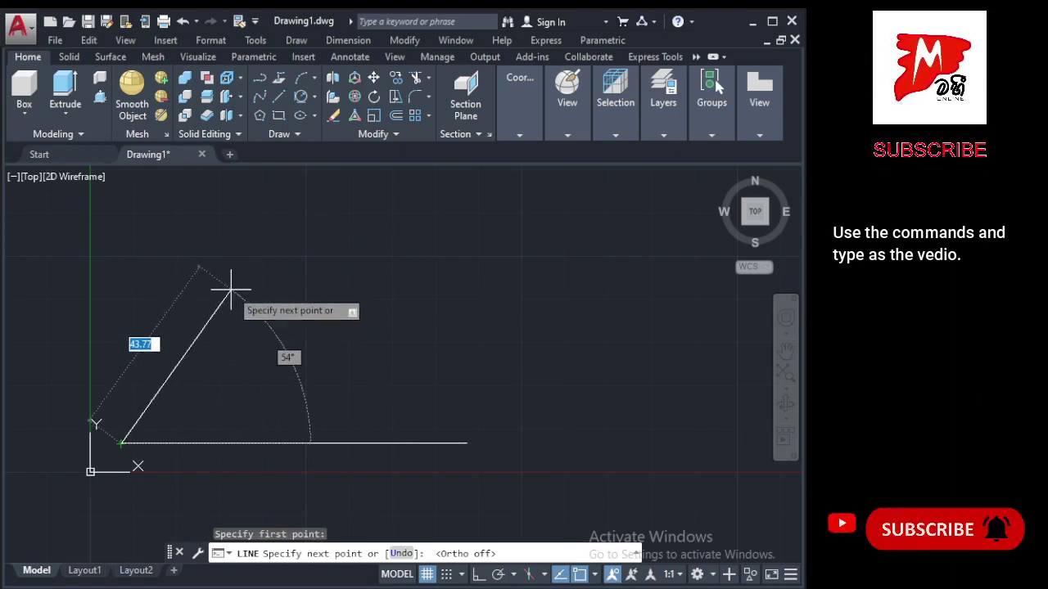
type("<")
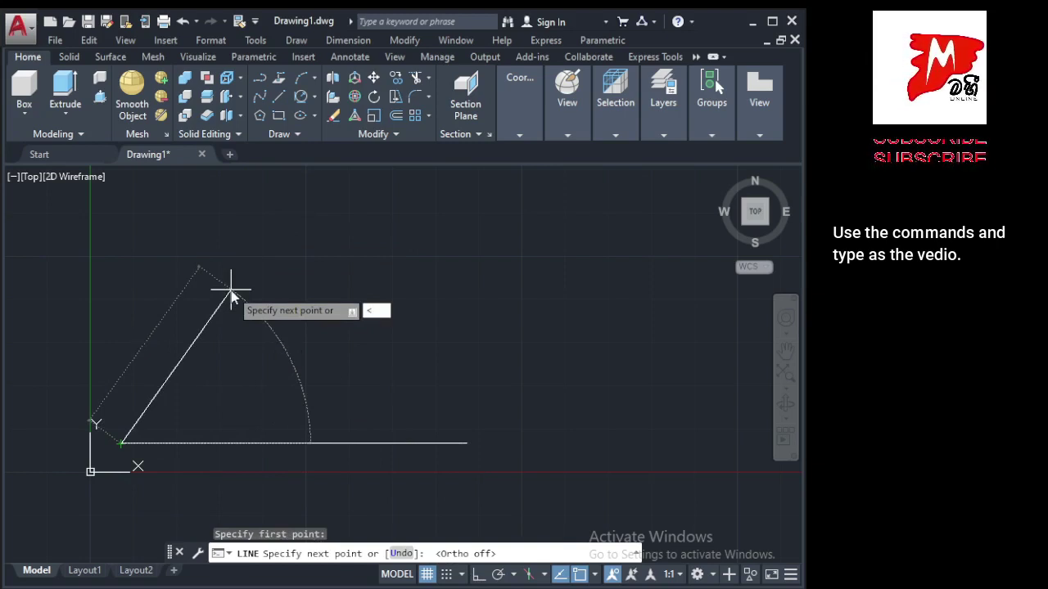
key("Return")
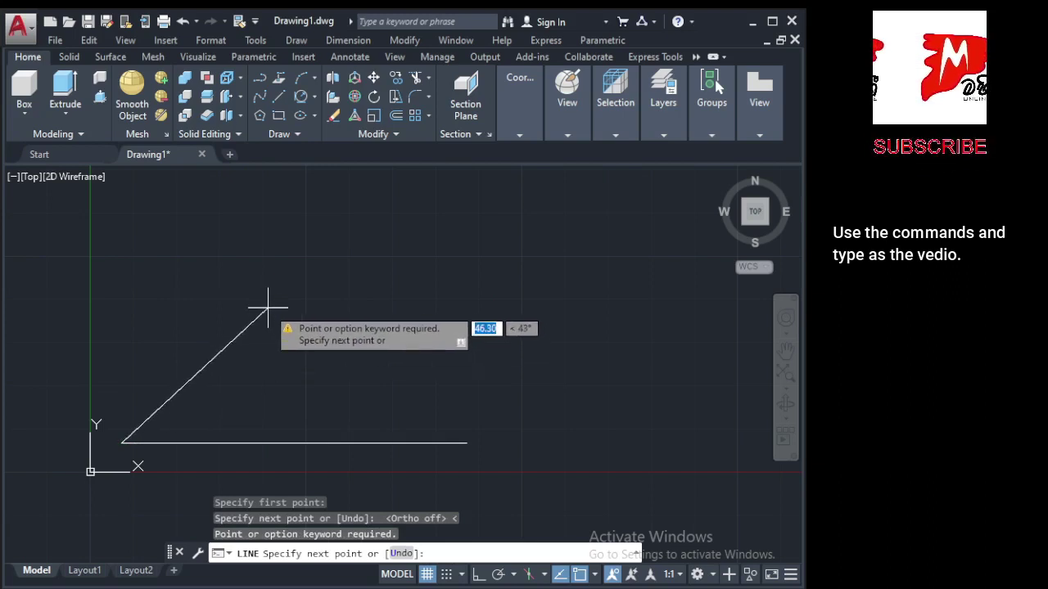
right_click(249, 256)
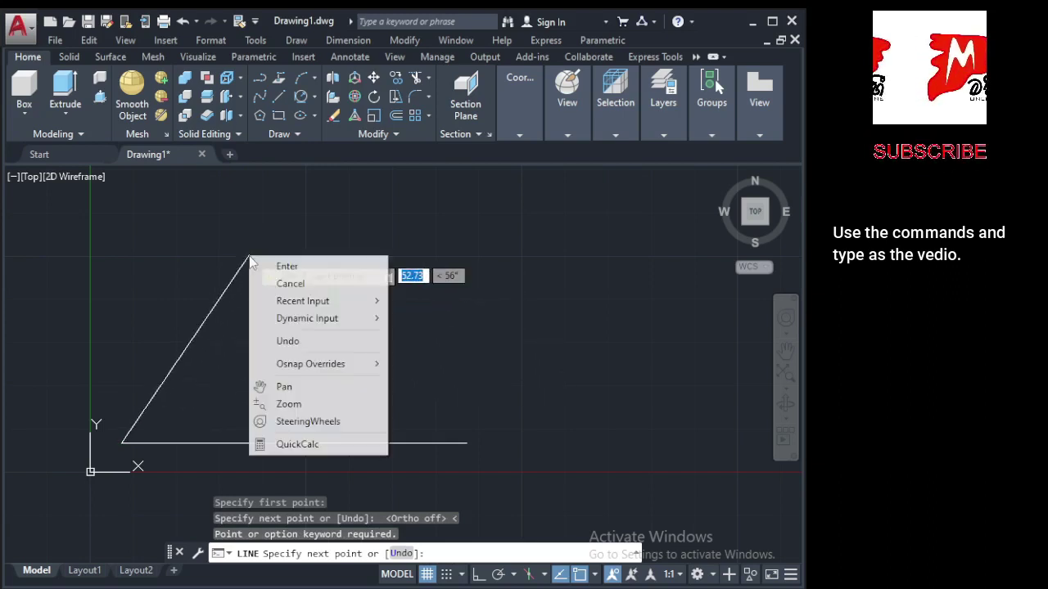
left_click(266, 283)
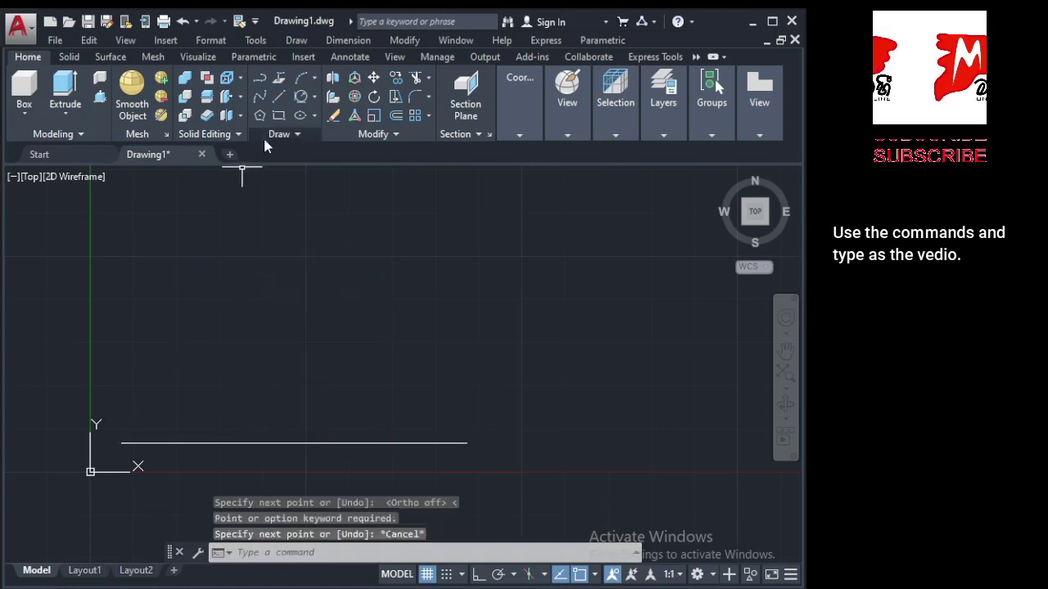
- Start a line at the base's left endpoint and lock its length at 42
left_click(275, 99)
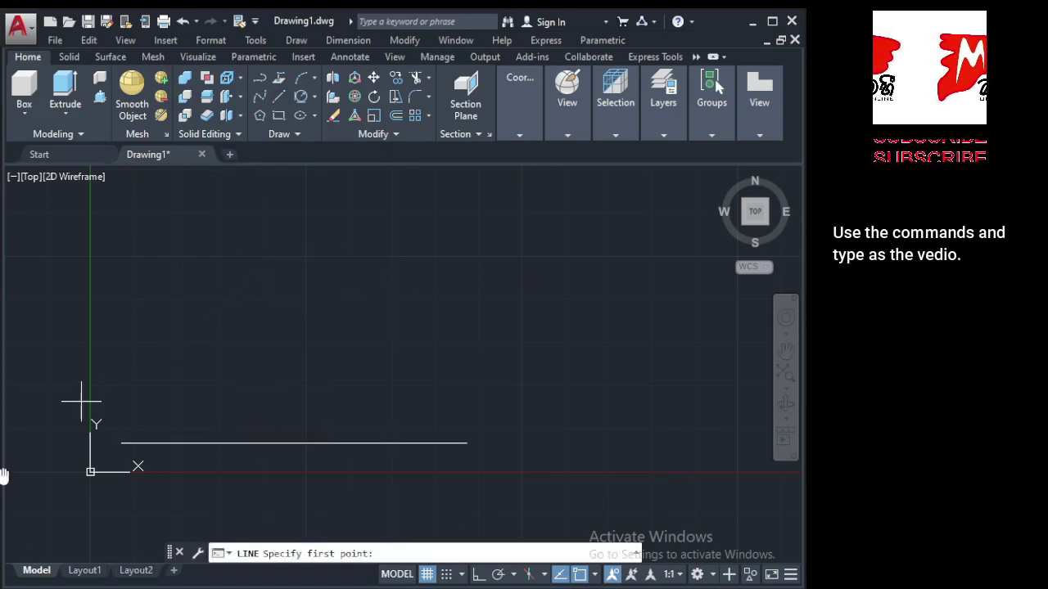
left_click(121, 443)
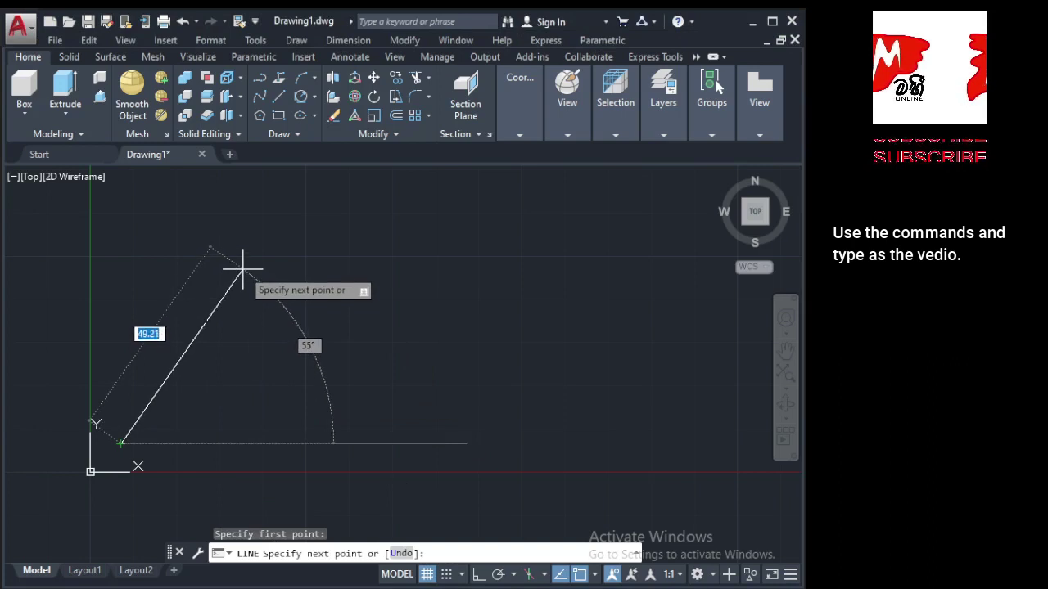
type("42")
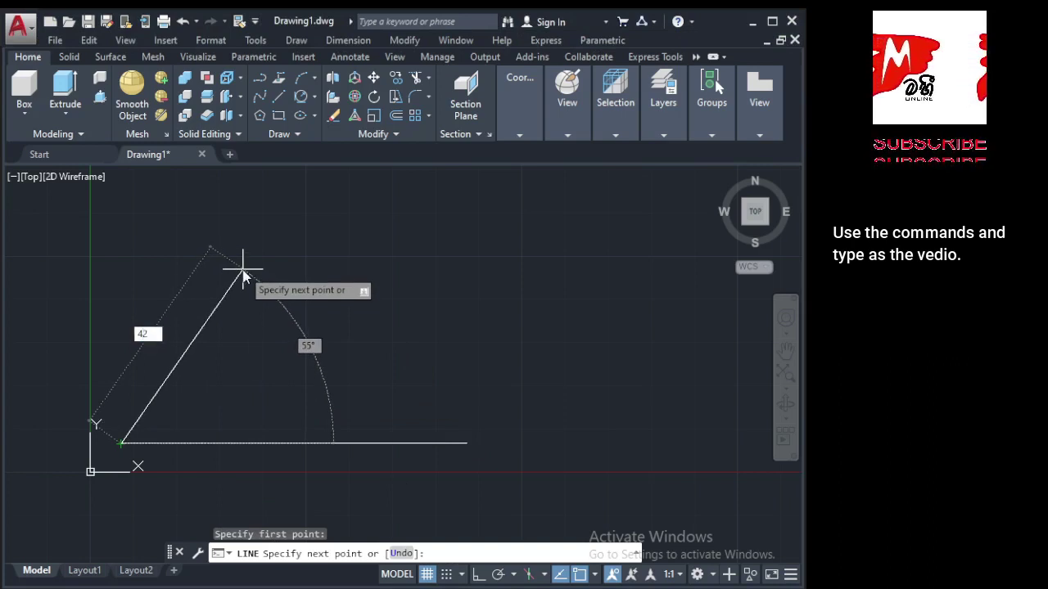
key("Tab")
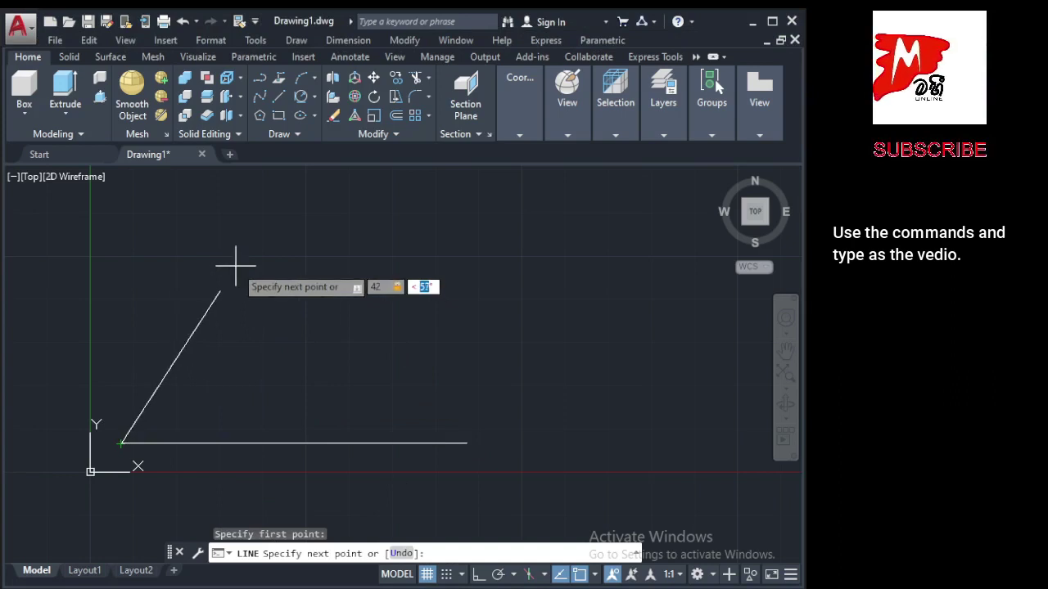
key("alt+Tab")
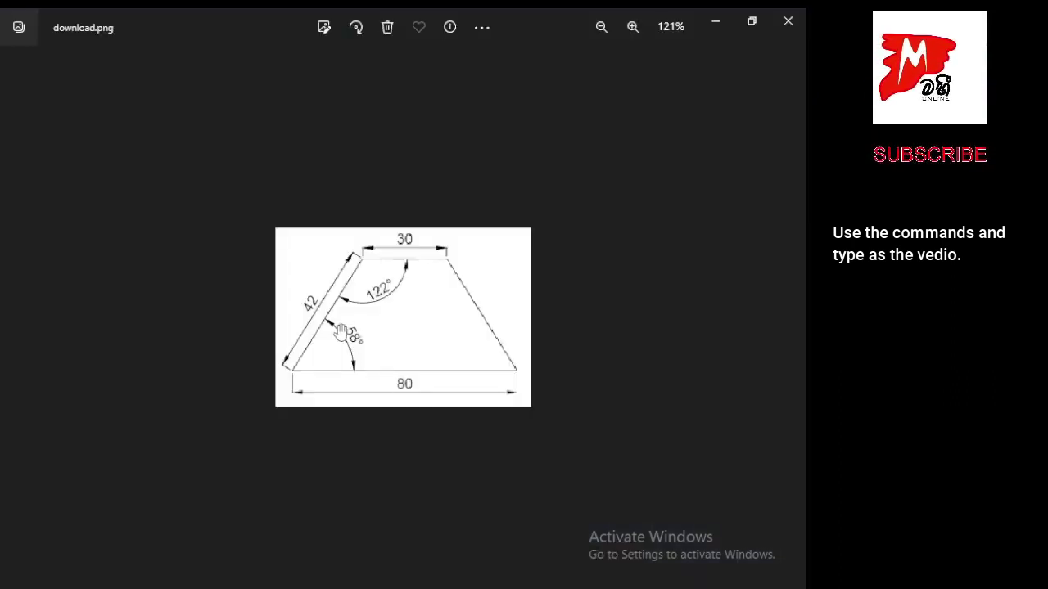
key("alt+Tab")
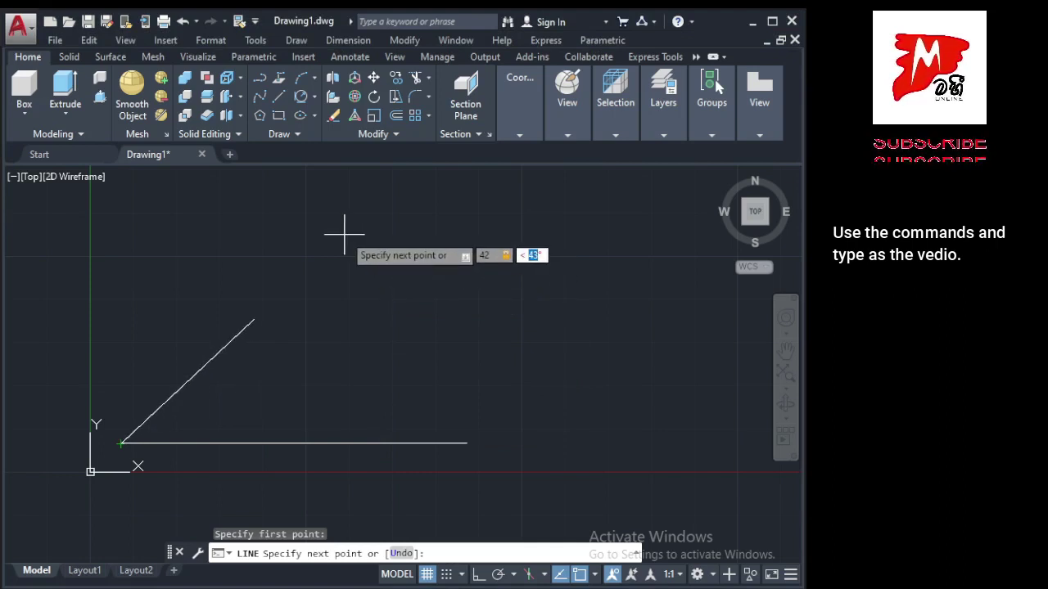
- Enter a 58° angle to complete the 42-unit slanted side and end the line
type("58")
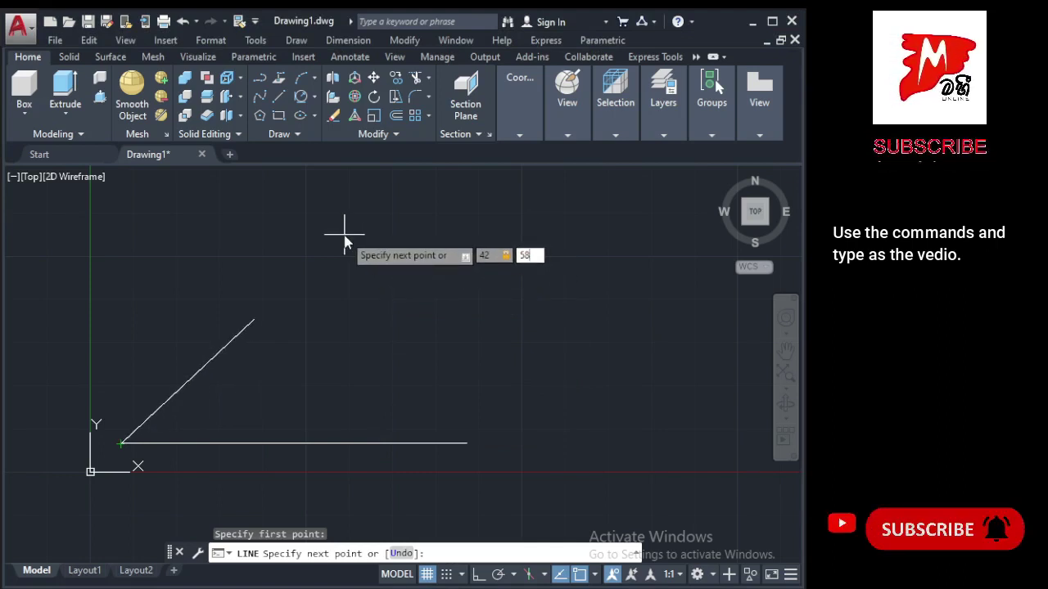
key("Return")
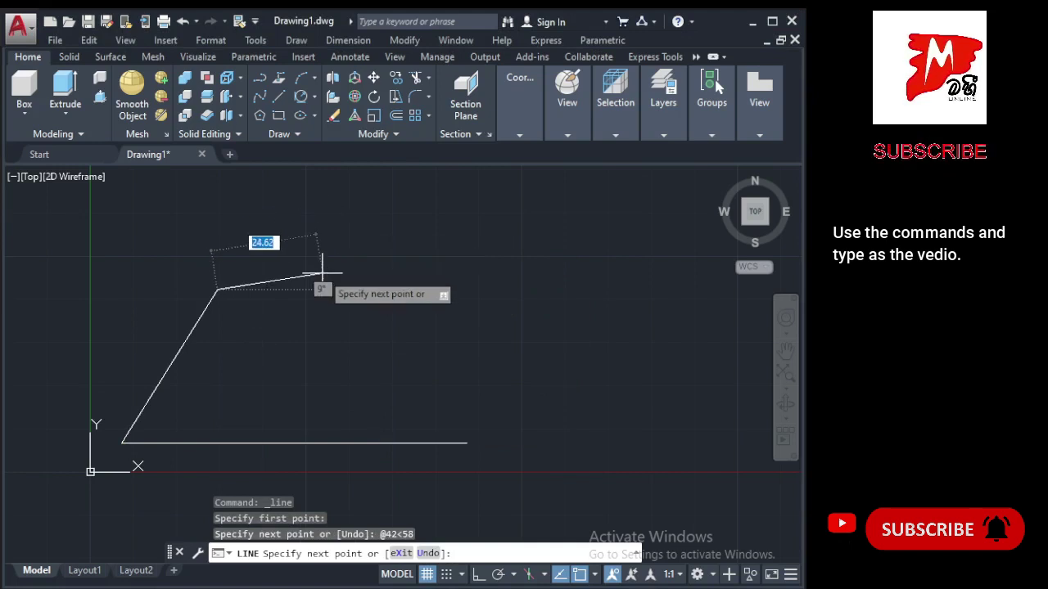
key("Escape")
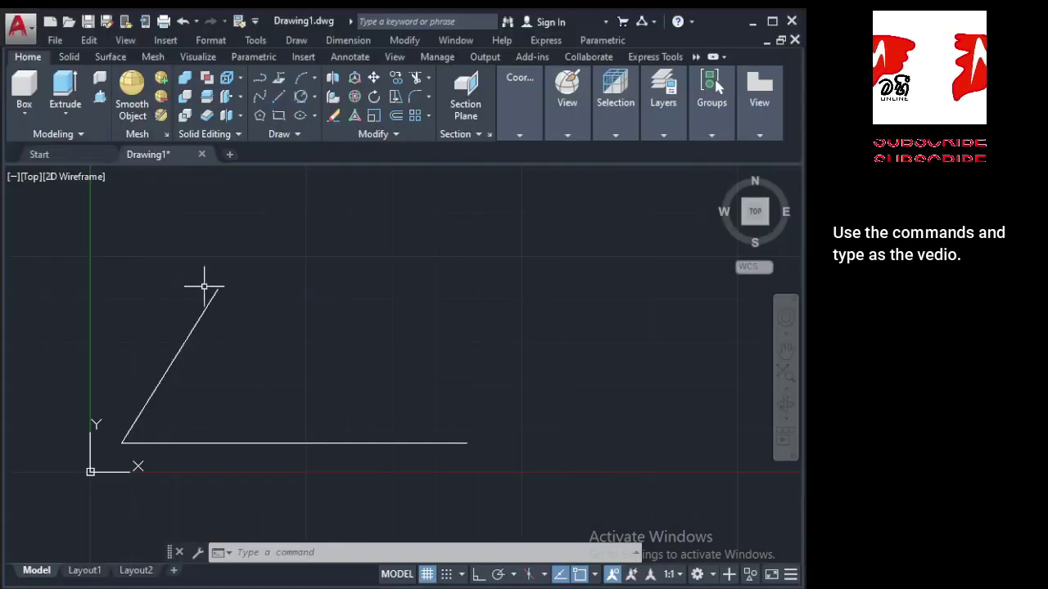
- Draw a 30-unit horizontal top edge from the slanted side's upper end with Ortho on
type("l")
key("Return")
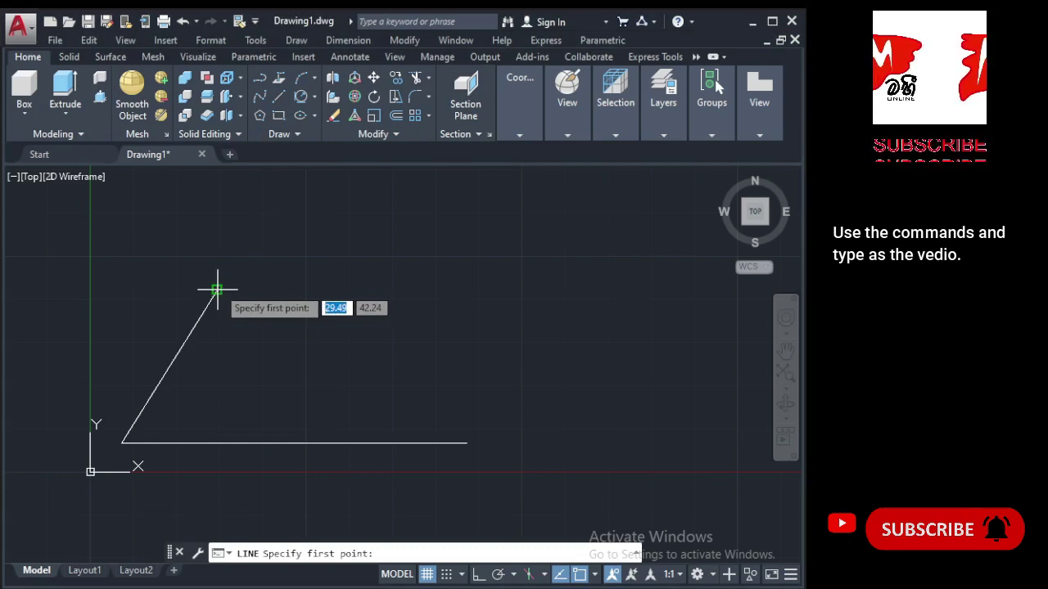
left_click(218, 289)
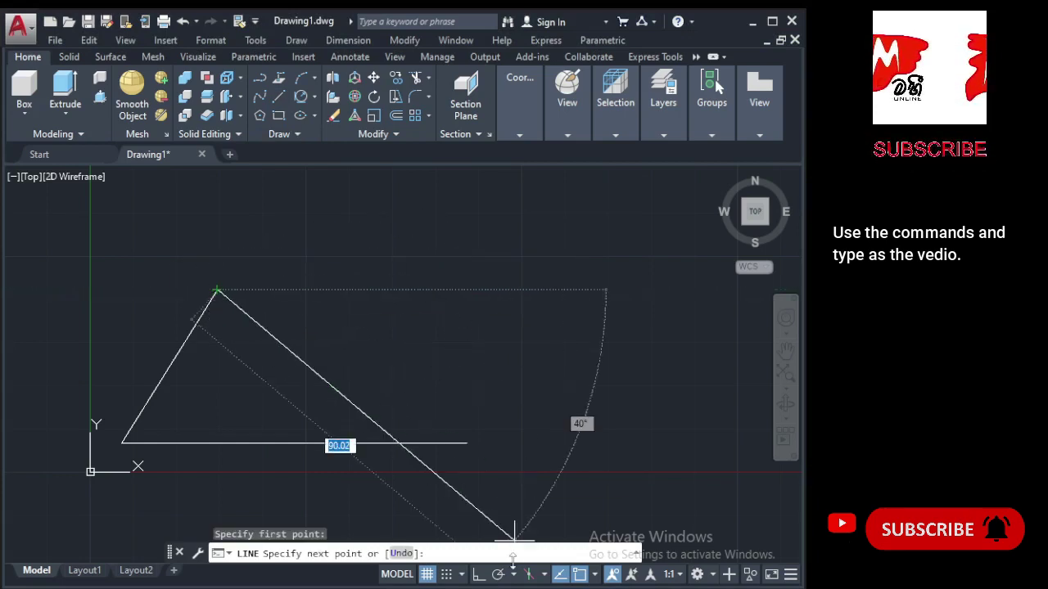
left_click(478, 575)
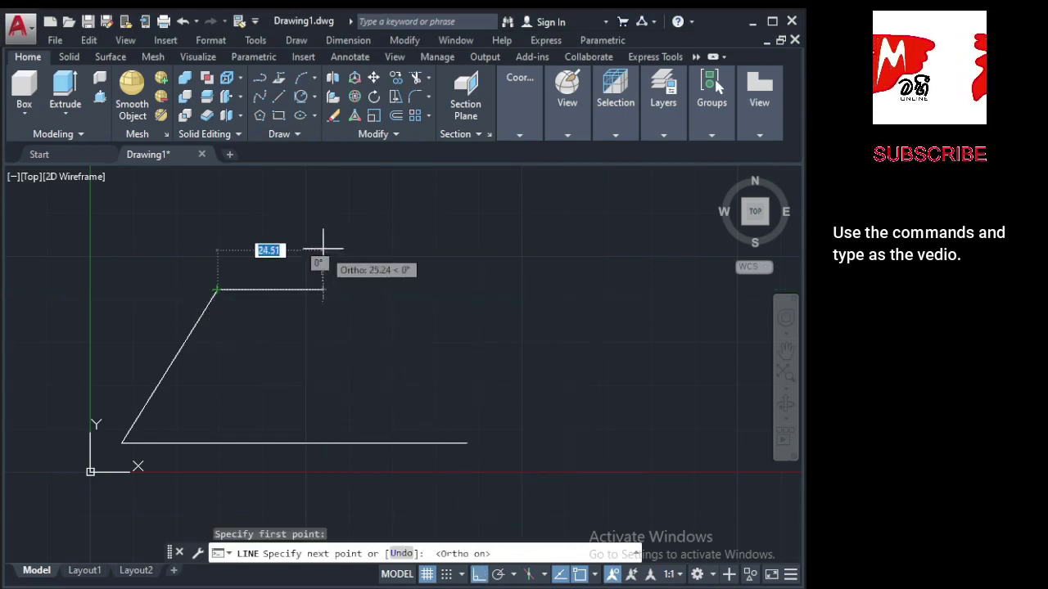
type("30")
key("Return")
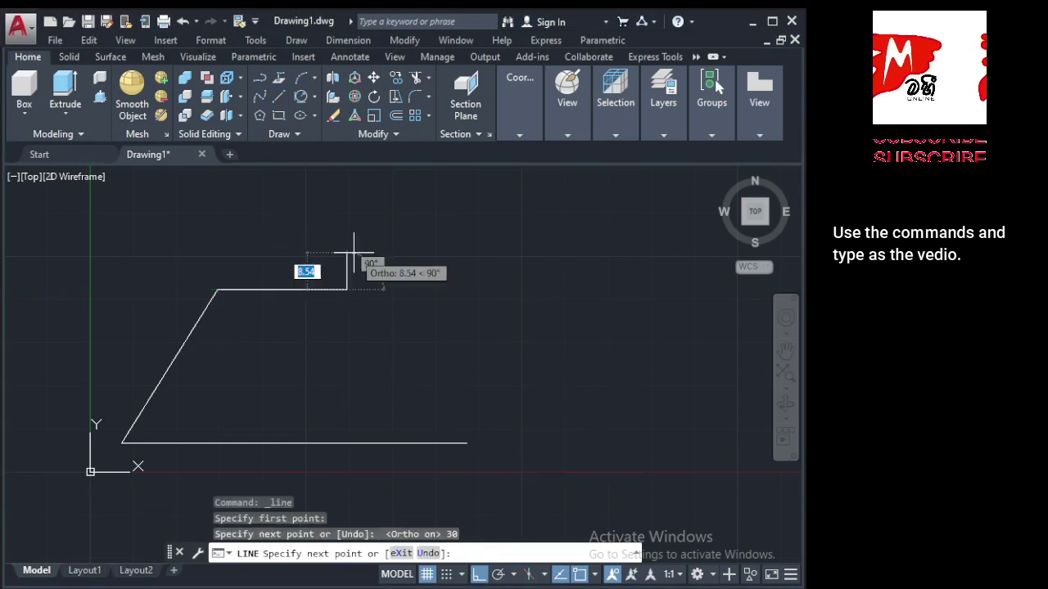
key("Return")
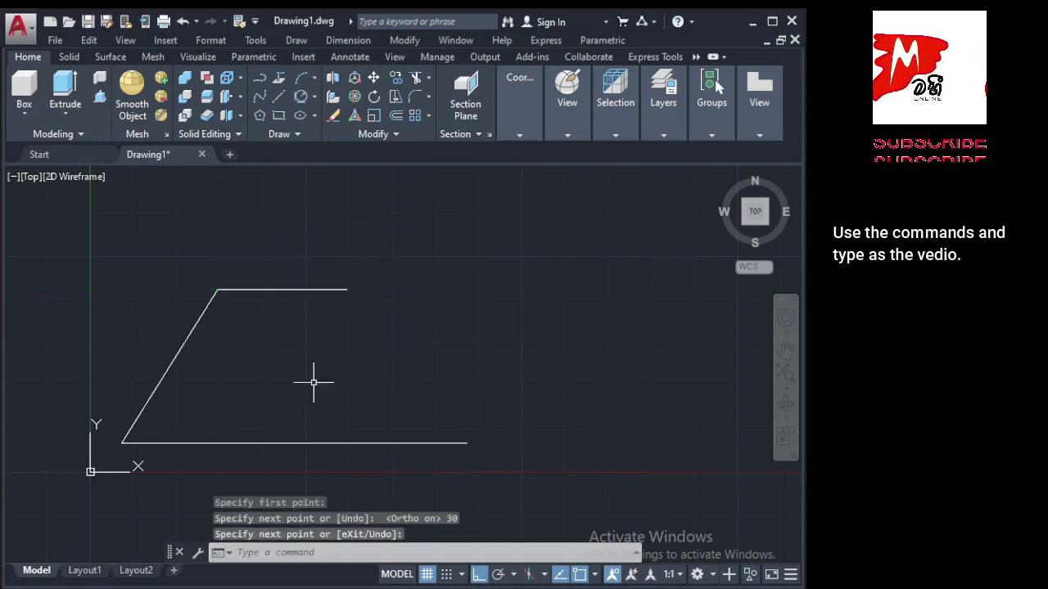
left_click(186, 338)
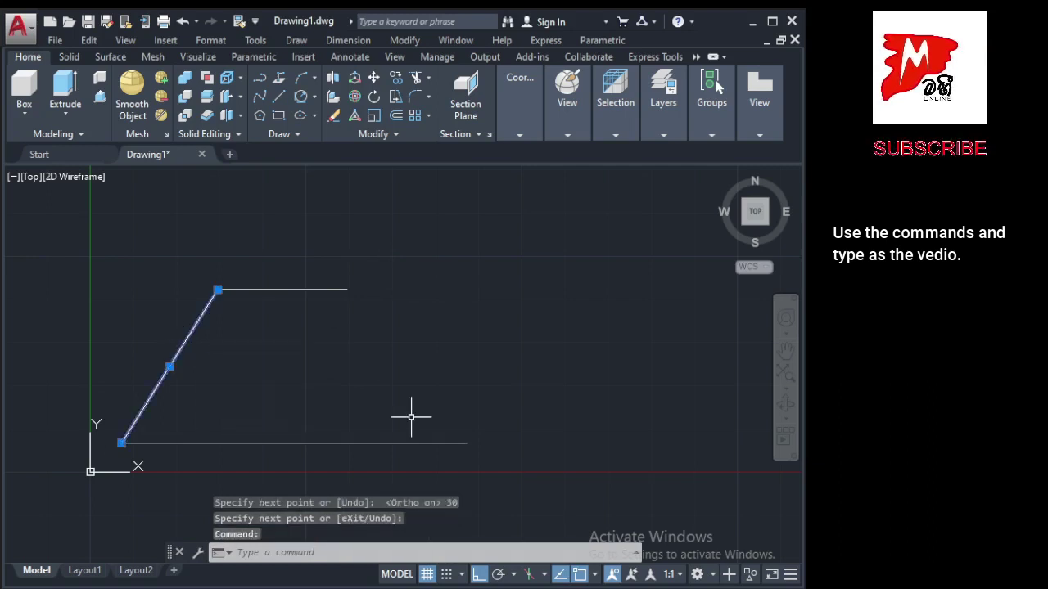
- Mirror the left slanted side about a vertical axis through the top edge's midpoint
left_click(394, 135)
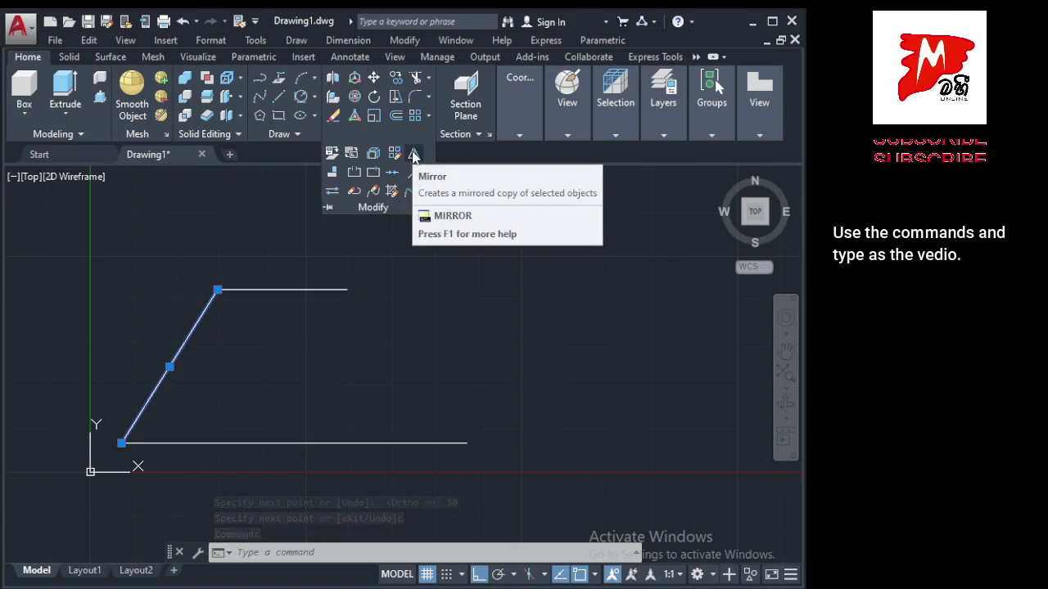
left_click(301, 379)
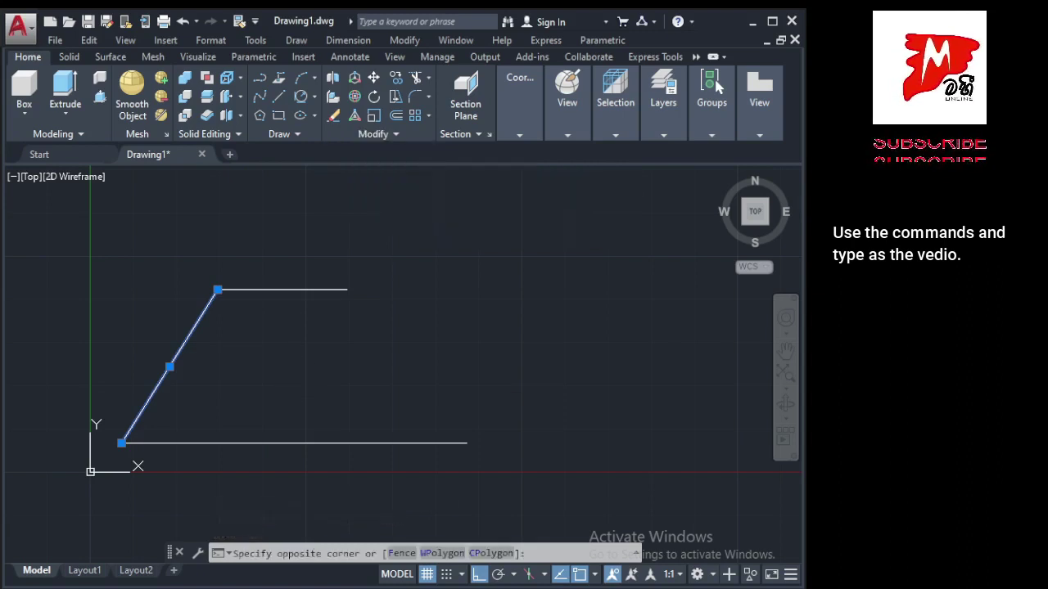
left_click(435, 332)
type("mi")
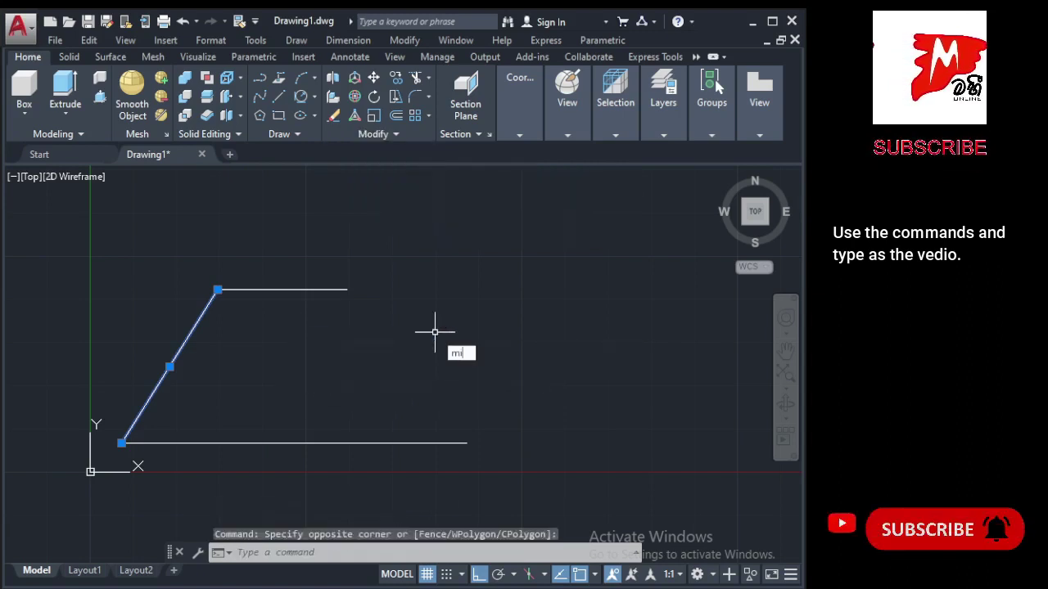
key("Return")
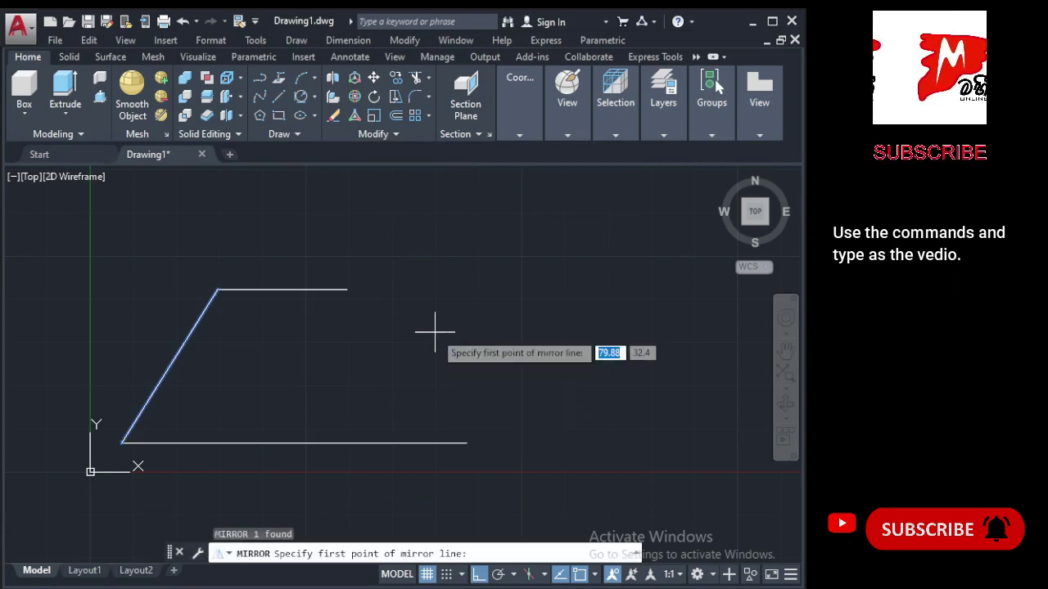
left_click(282, 289)
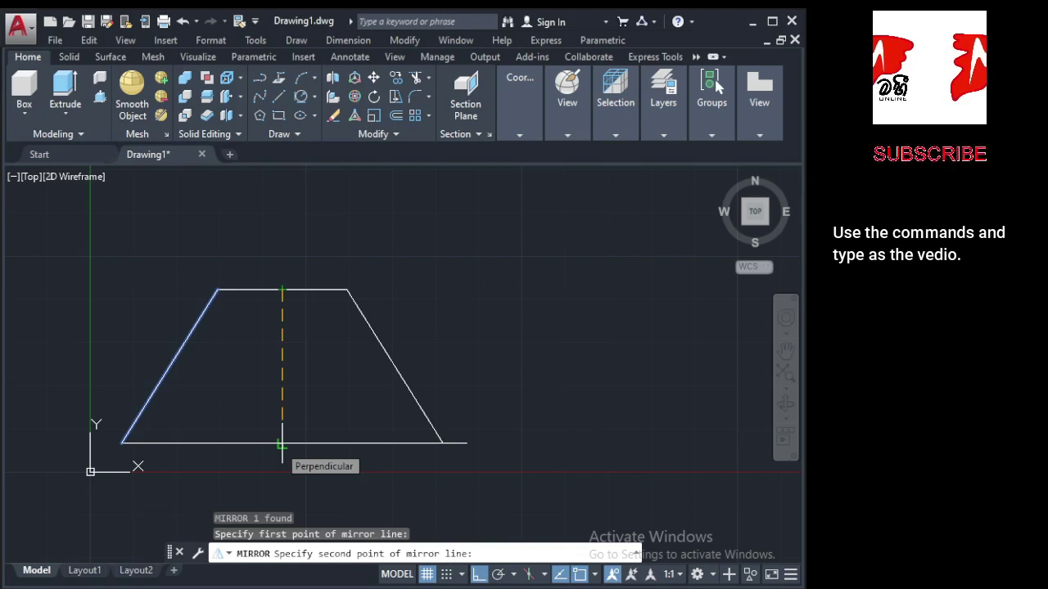
left_click(281, 444)
left_click(313, 503)
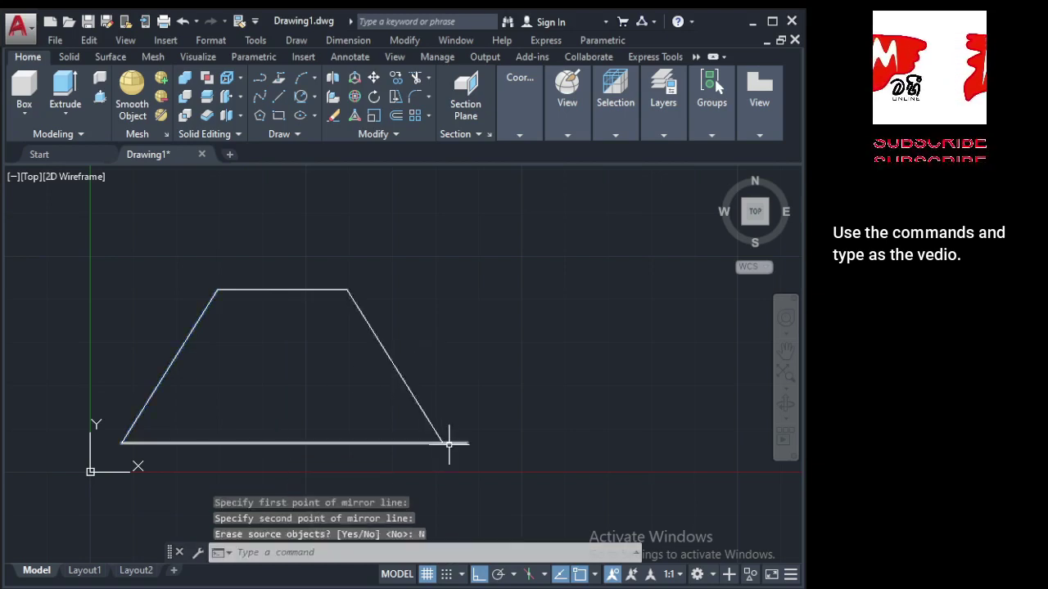
- Replace the mirrored side with a line from the top edge's right end to the base's right end
left_click(408, 388)
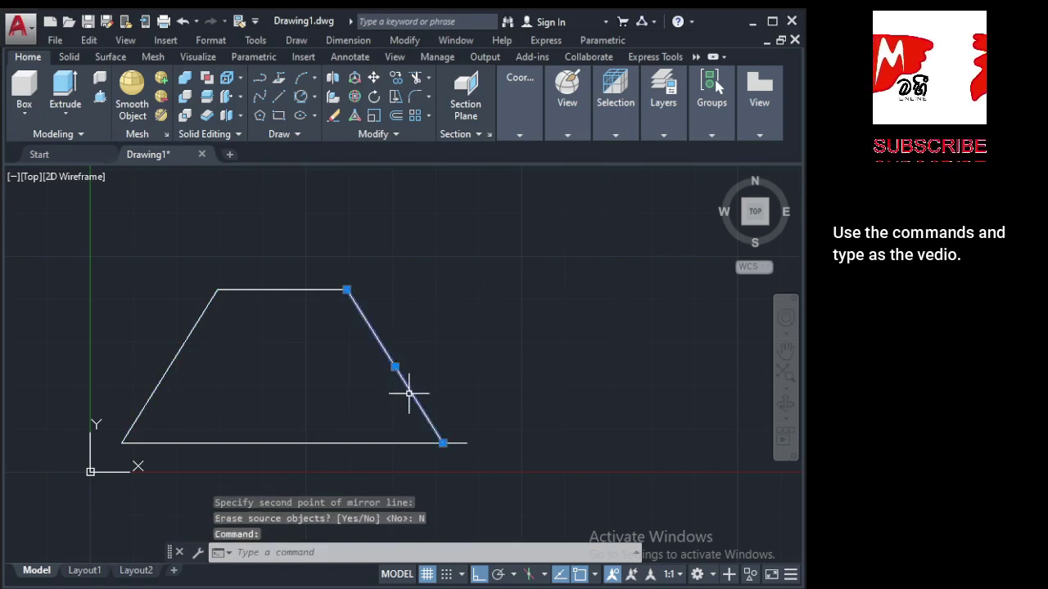
key("Delete")
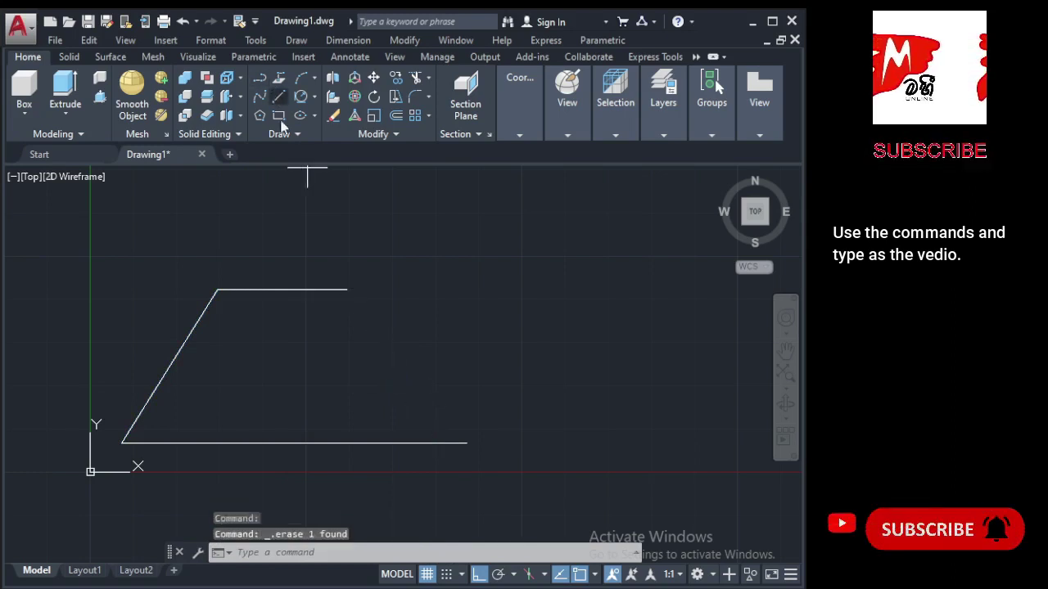
type("l")
key("Return")
left_click(347, 290)
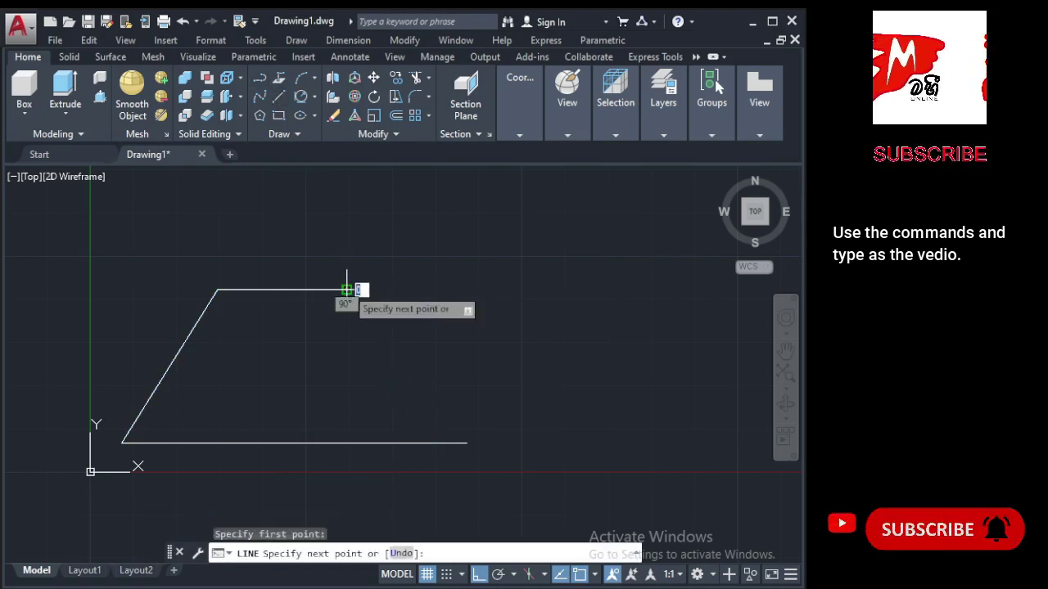
left_click(467, 443)
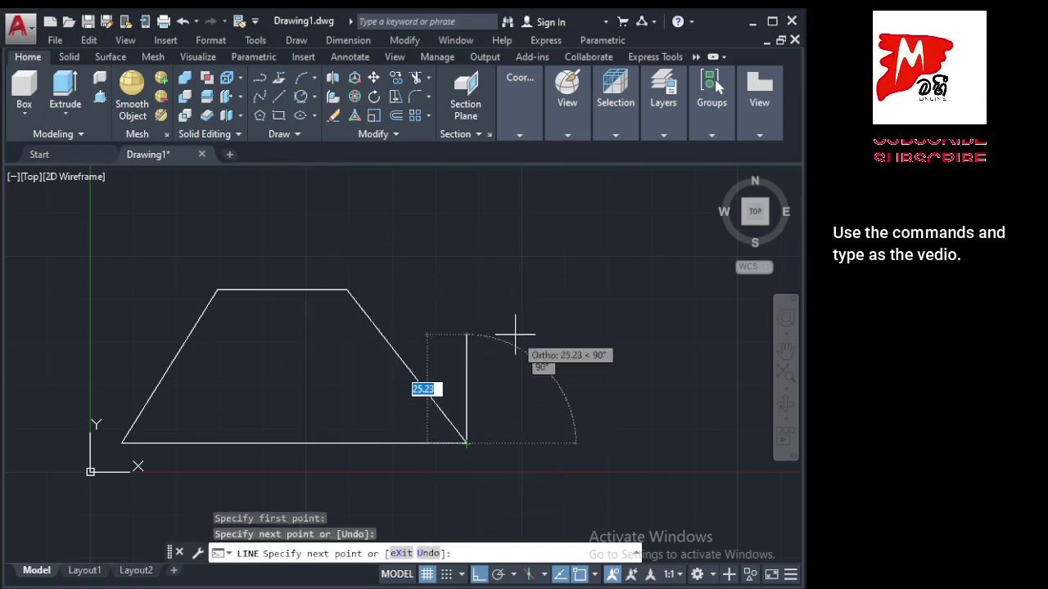
key("Return")
scroll(237, 303, "down", 2)
scroll(207, 382, "up", 2)
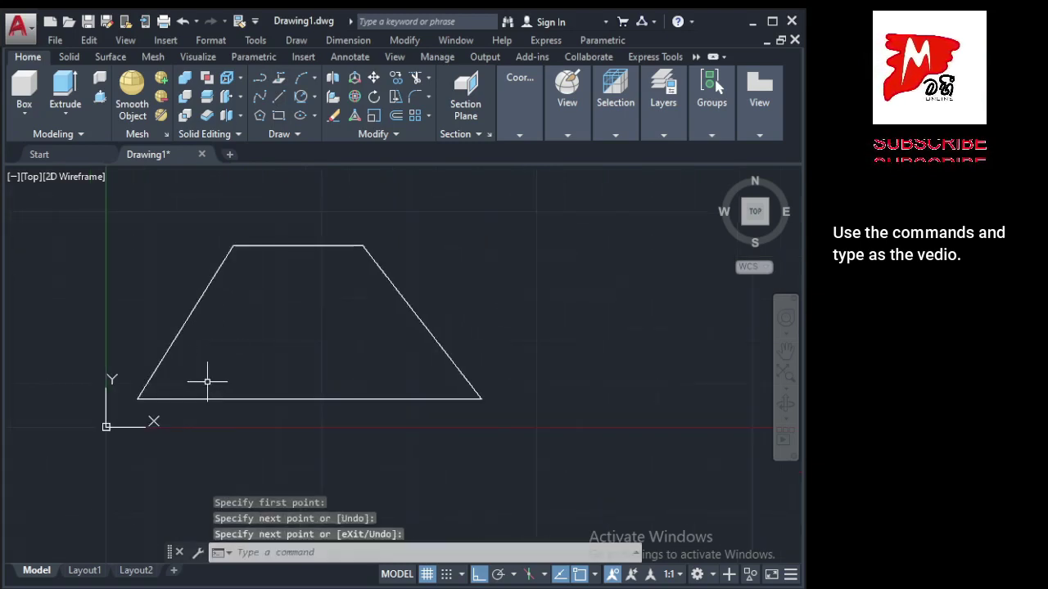
left_click(344, 40)
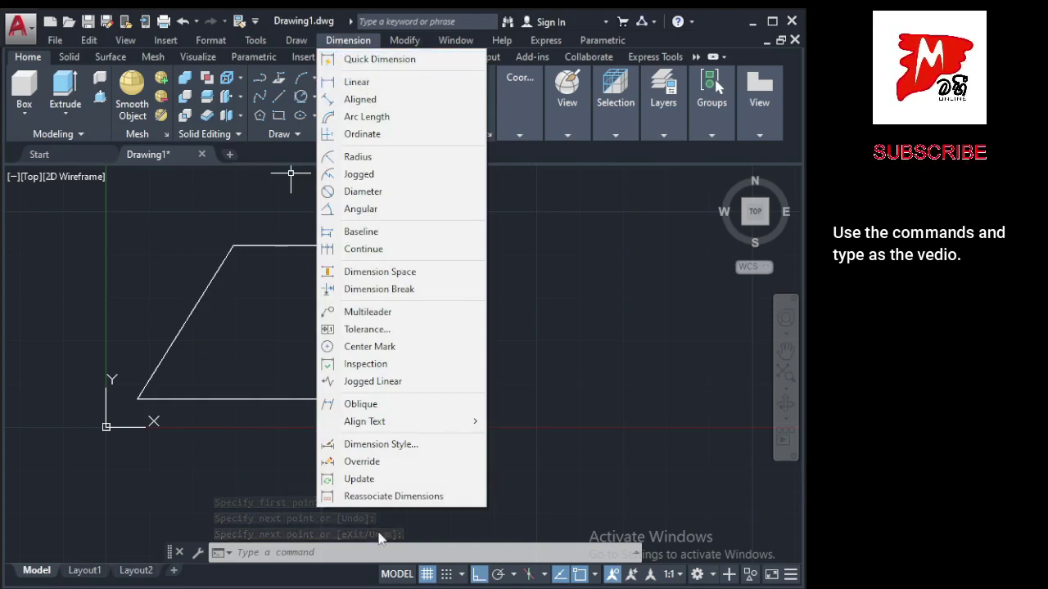
- Place an 80 linear dimension below the base's corners, then compare against the reference image
left_click(401, 82)
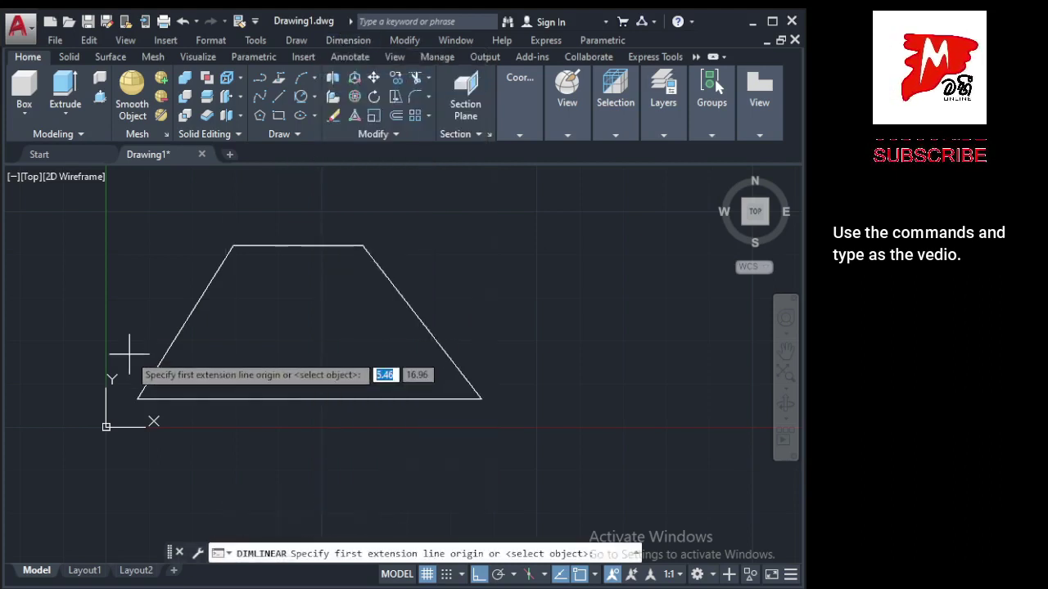
left_click(137, 398)
left_click(481, 399)
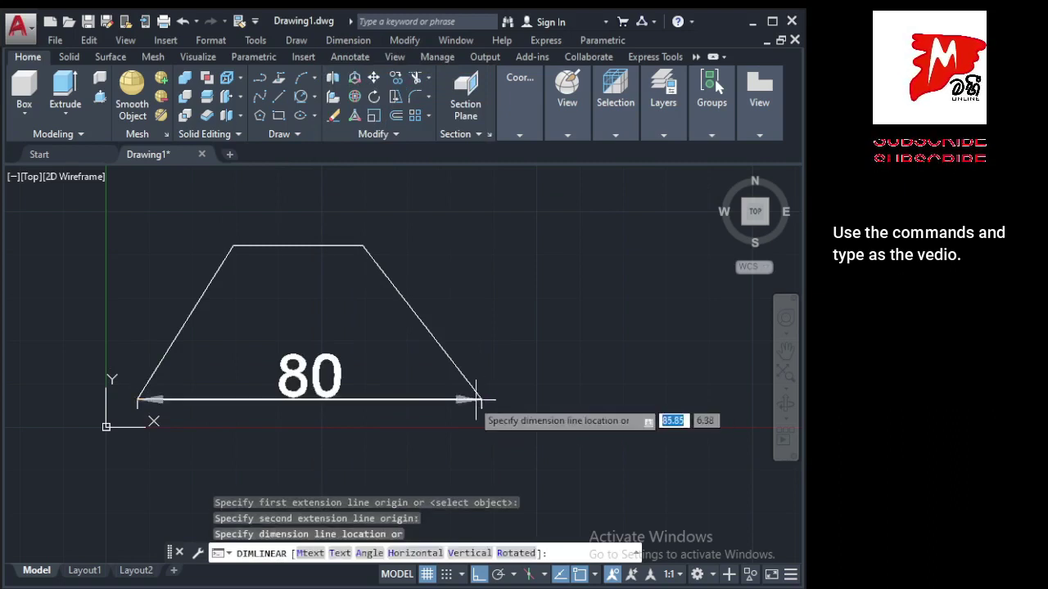
left_click(374, 467)
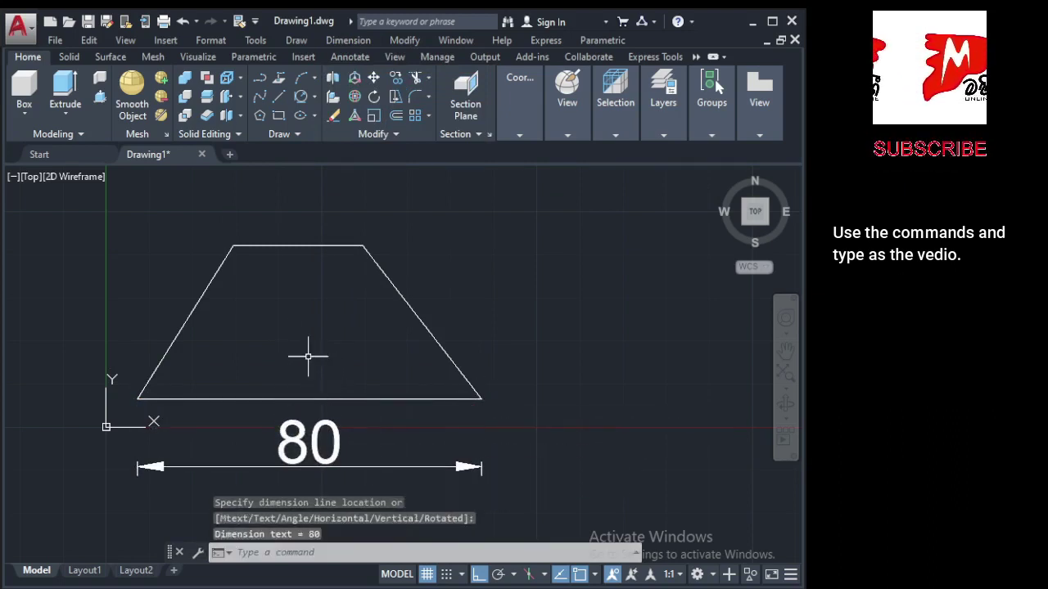
middle_click_drag(308, 356, 276, 389)
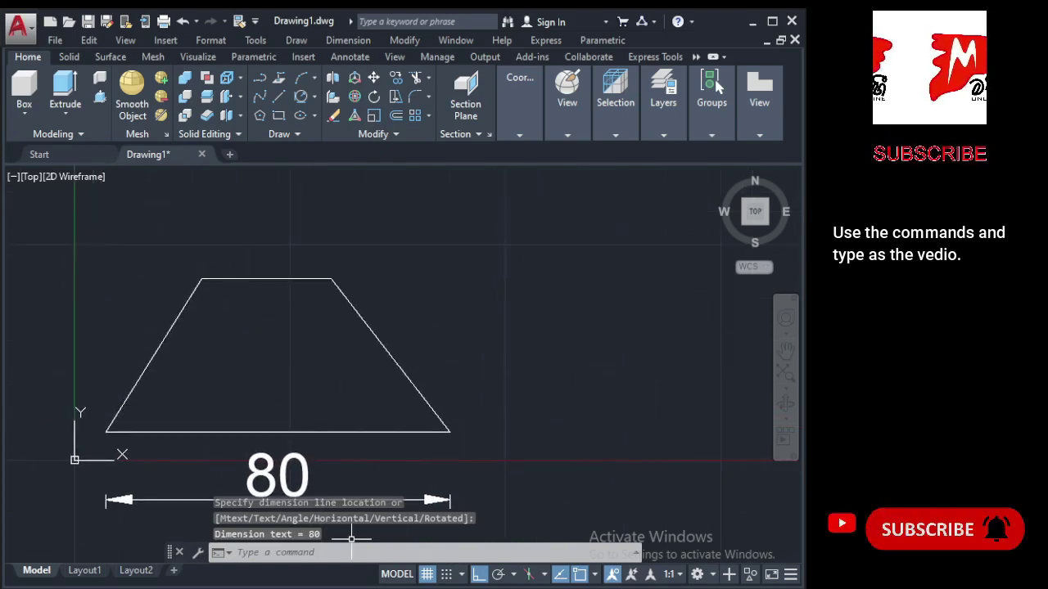
key("alt+Tab")
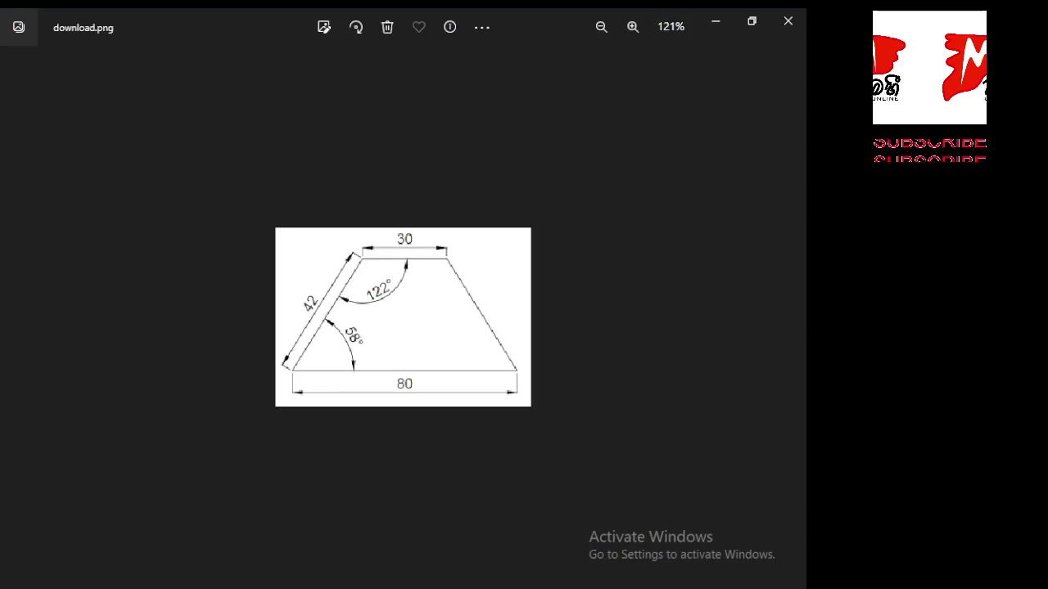
key("alt+Tab")
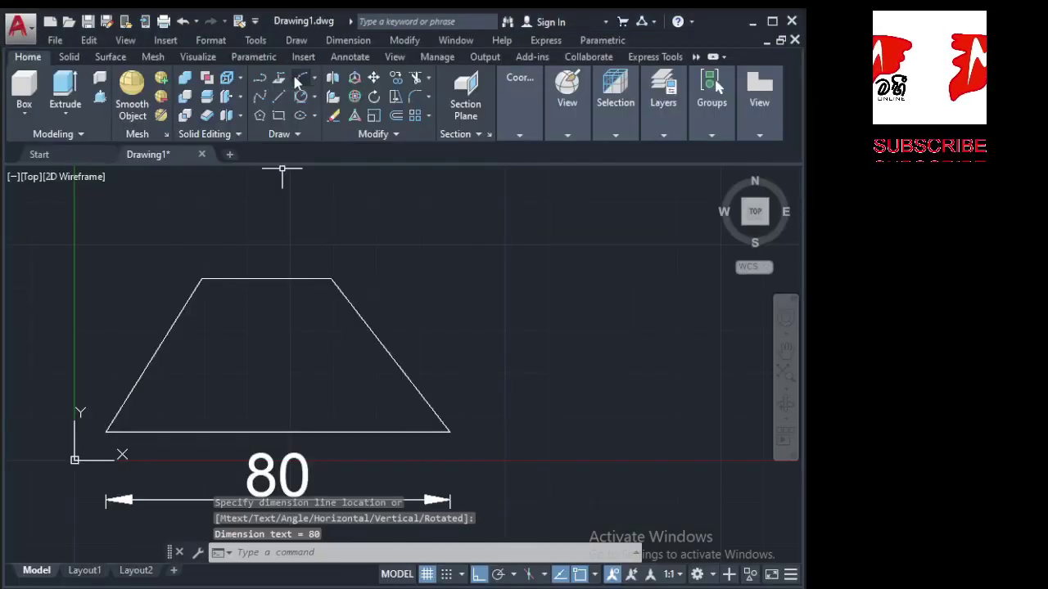
- Add a 42 aligned dimension from bottom-left to top-left corner, outside the left slanted side
left_click(334, 43)
left_click(352, 99)
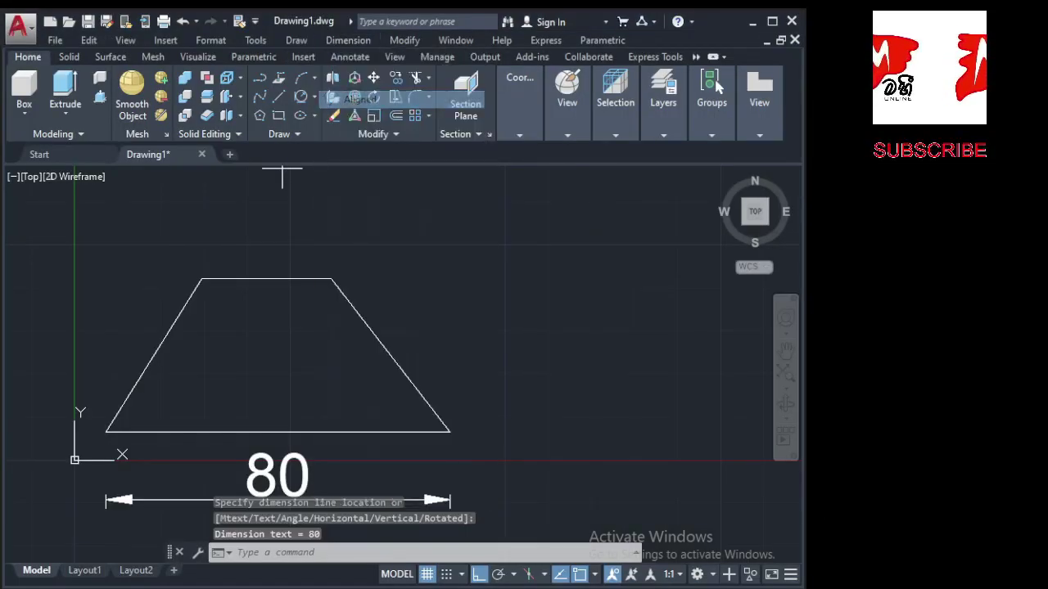
left_click(106, 431)
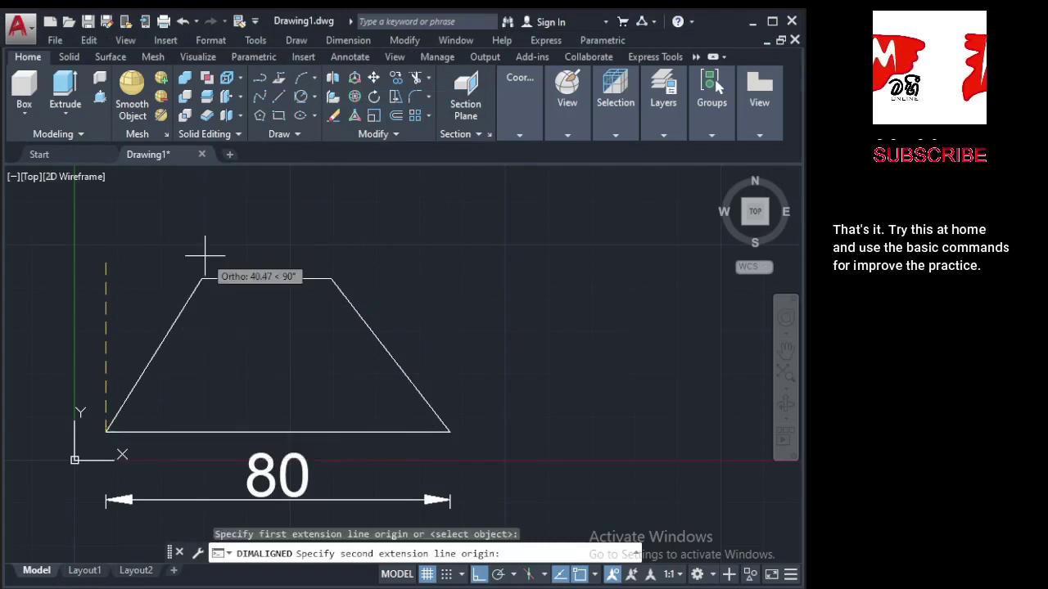
left_click(201, 279)
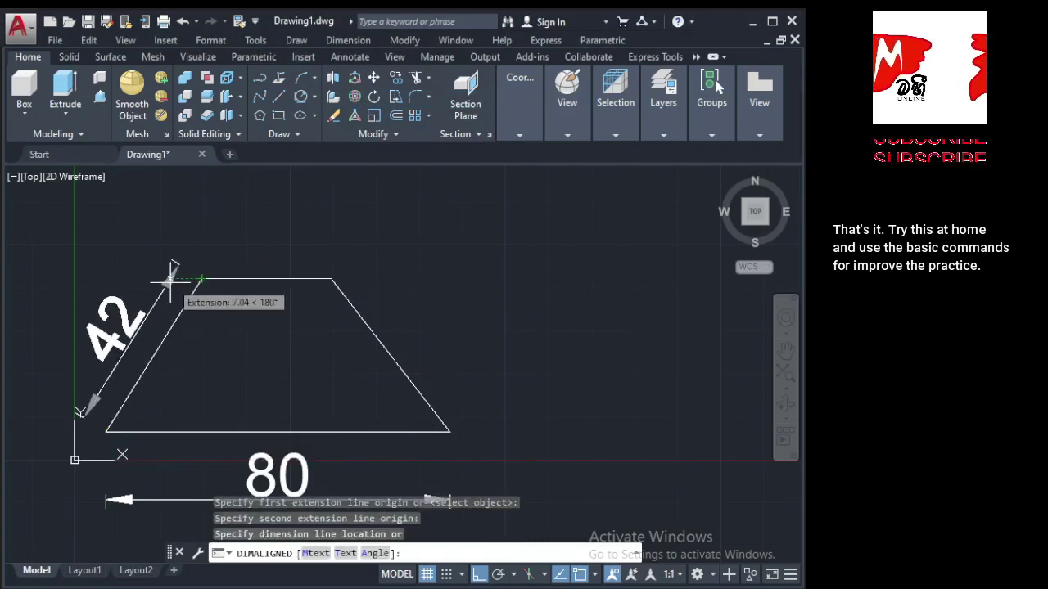
left_click(161, 278)
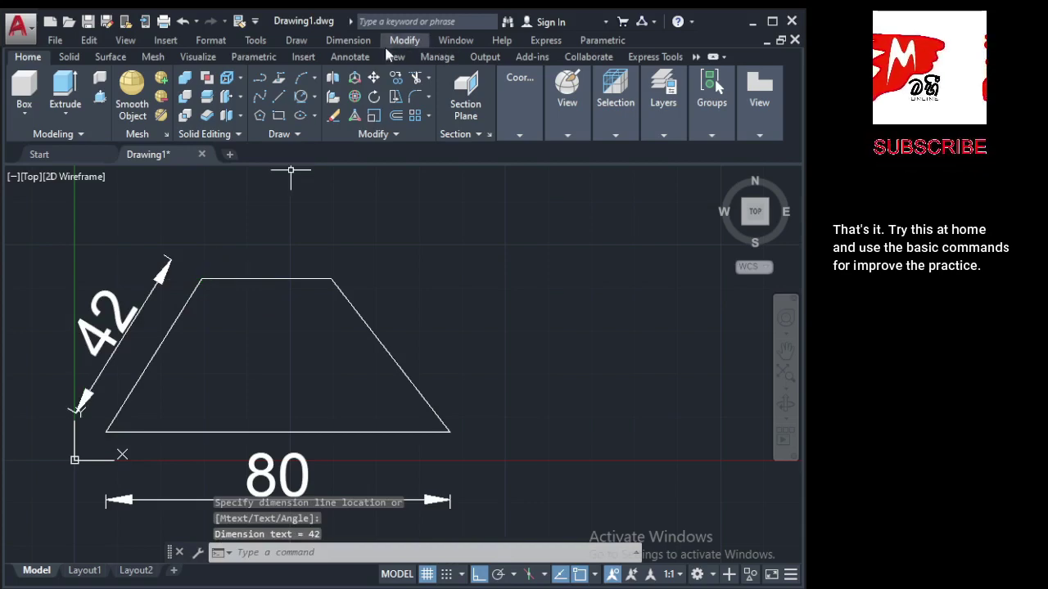
- Add angular dimensions of 58° between base and left side, and 122° between left side and top edge
left_click(350, 41)
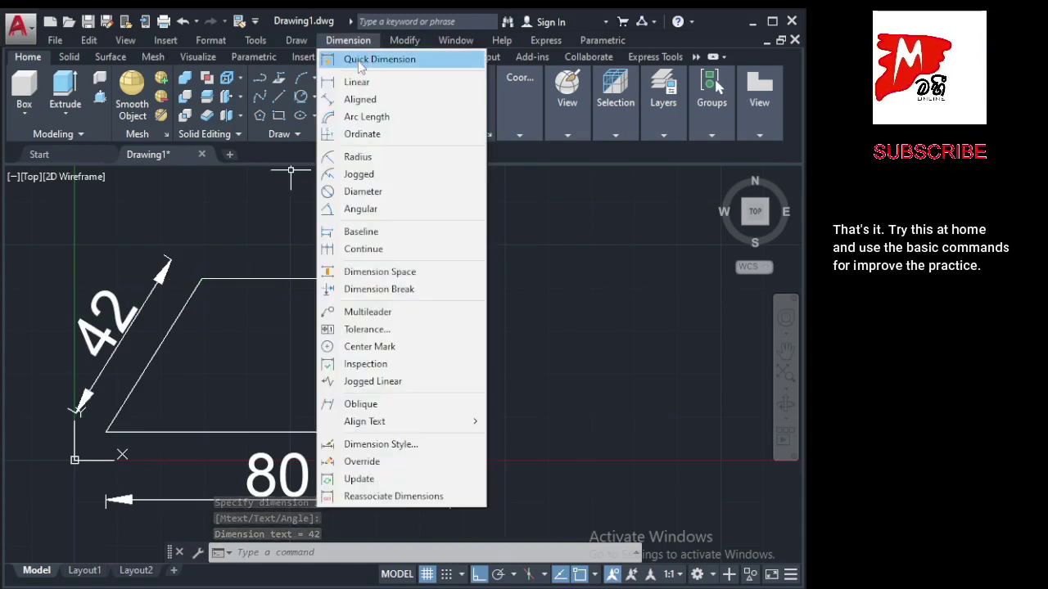
left_click(368, 210)
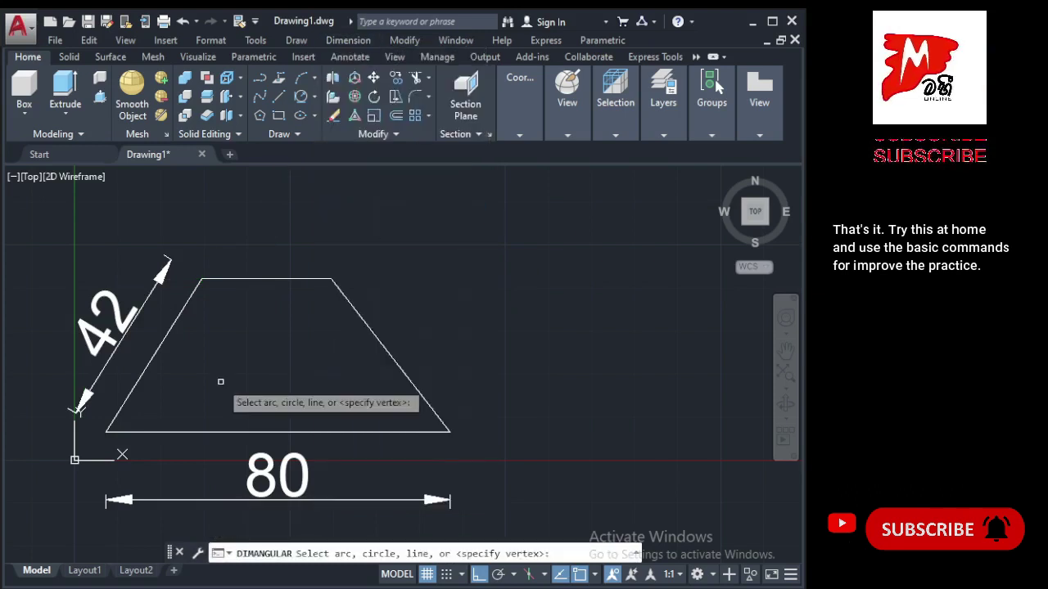
left_click(183, 432)
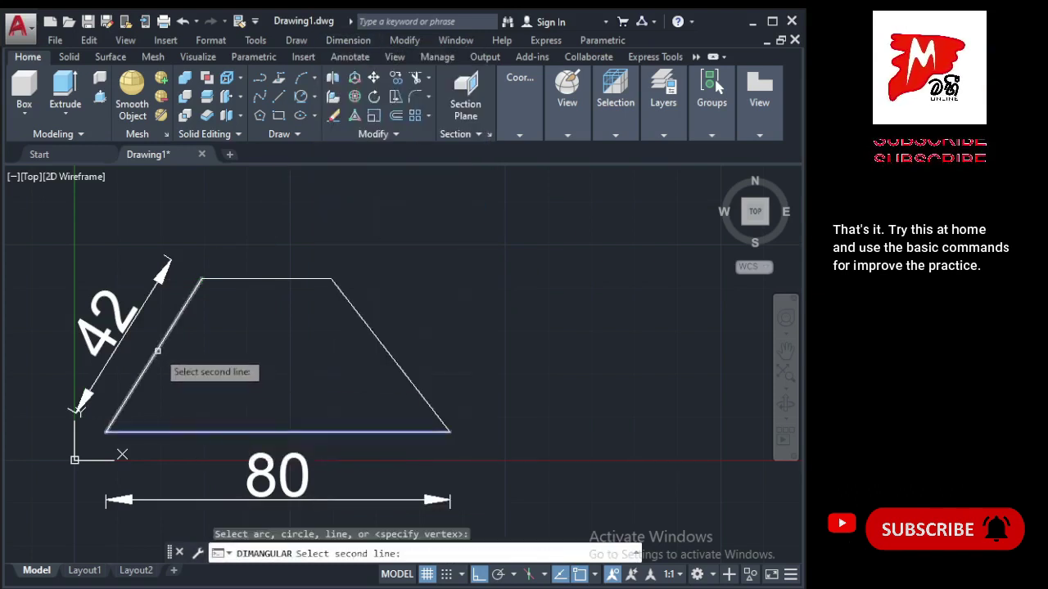
left_click(163, 364)
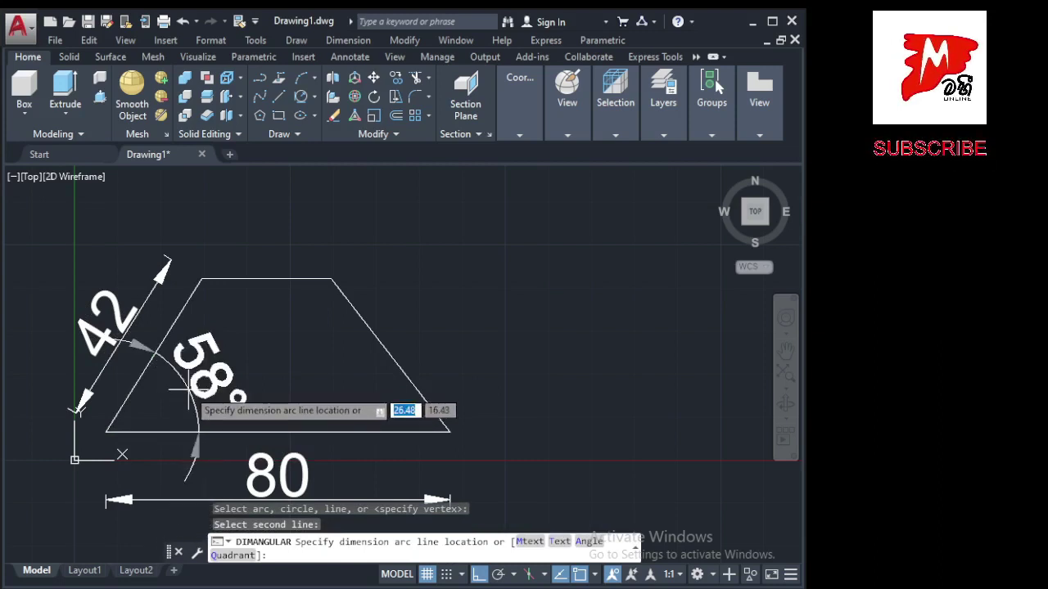
left_click(188, 392)
key("Return")
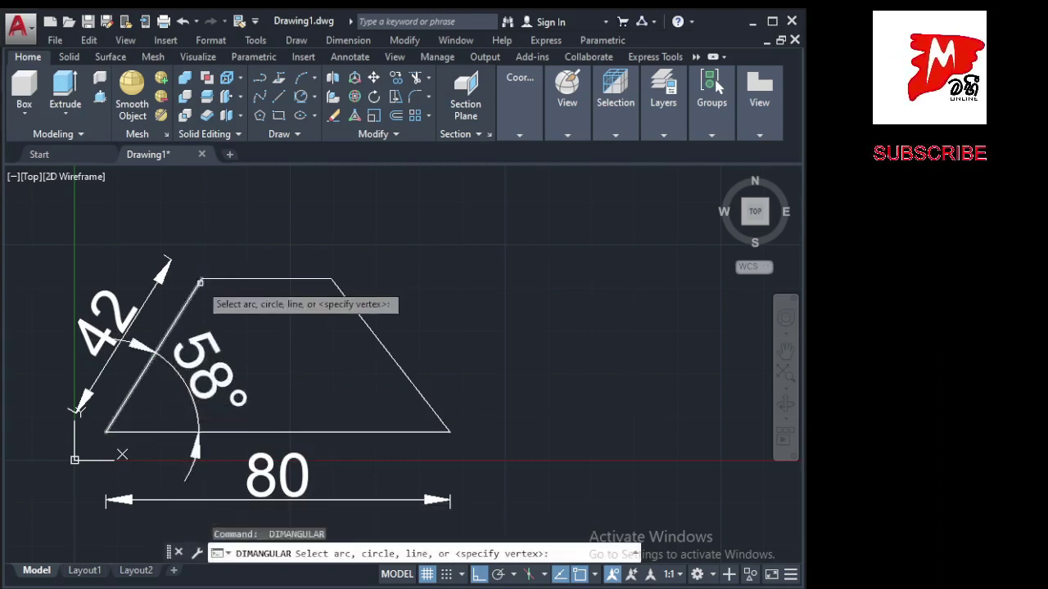
left_click(199, 283)
left_click(219, 280)
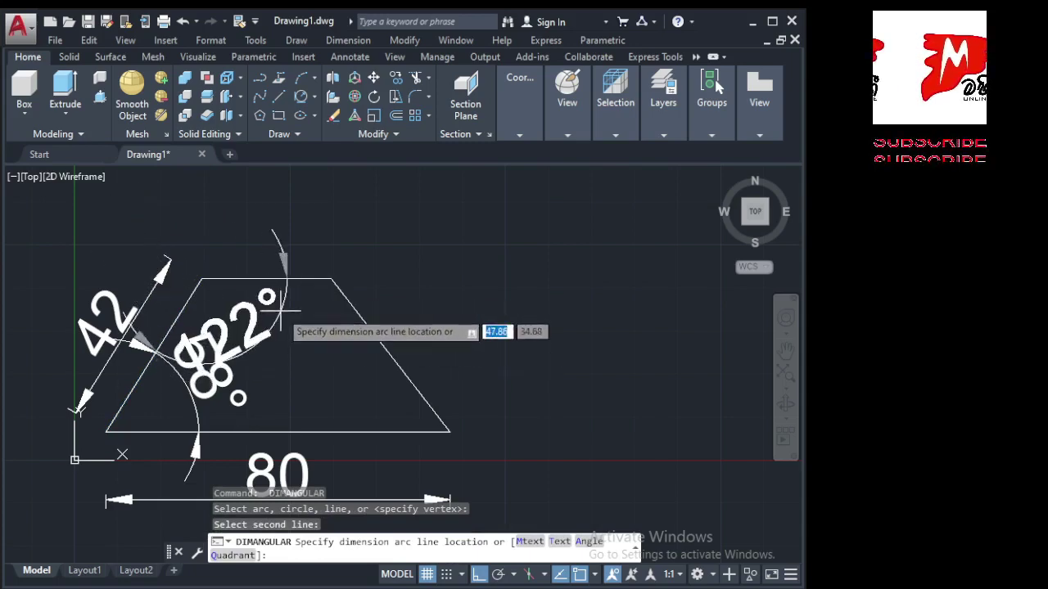
left_click(294, 440)
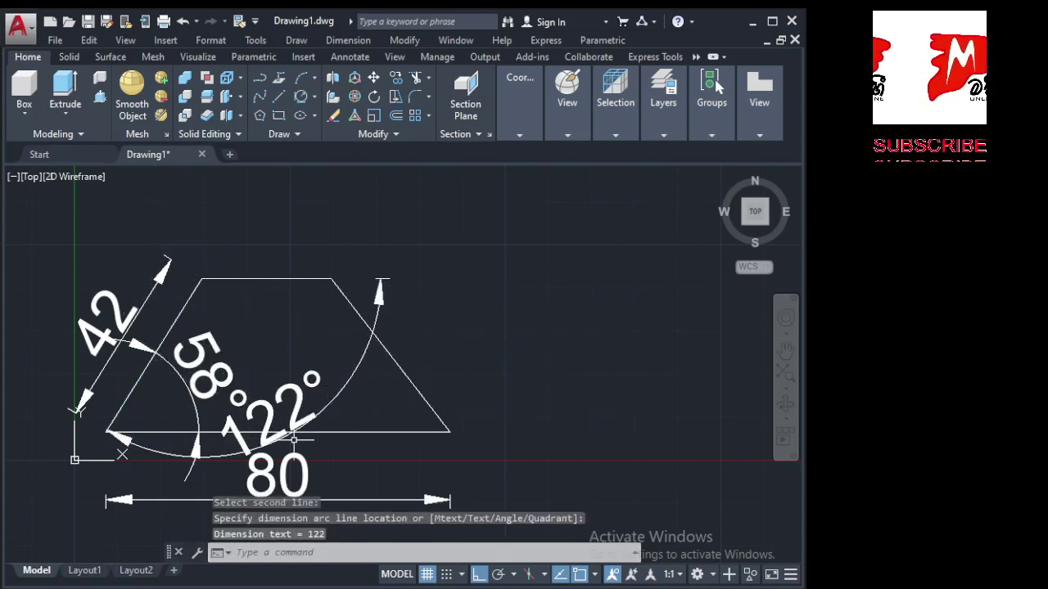
left_click(448, 581)
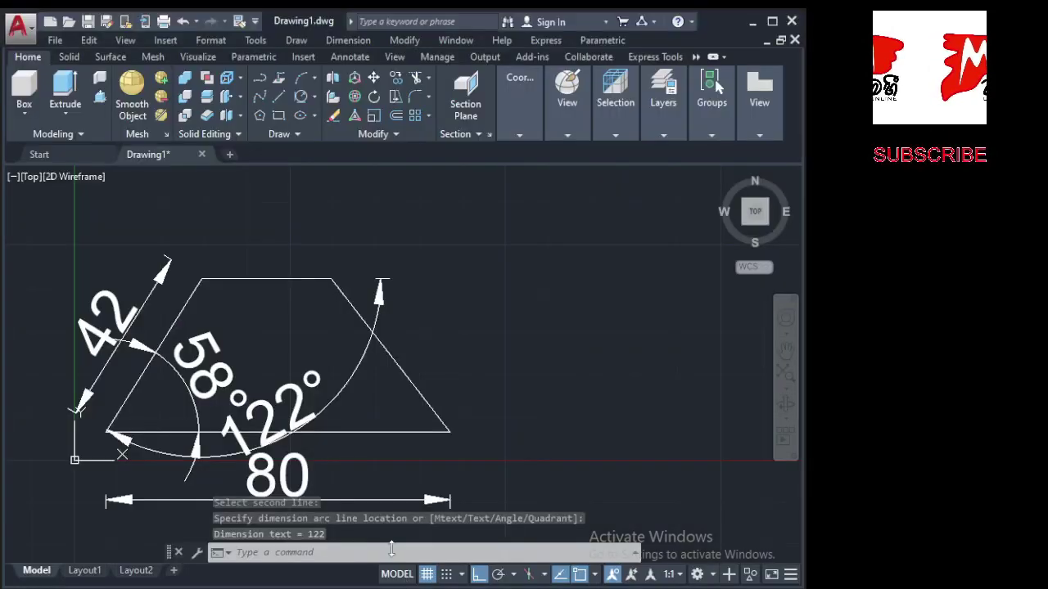
left_click(380, 543)
- Place a 30 linear dimension above the top edge between its two endpoints
left_click(366, 45)
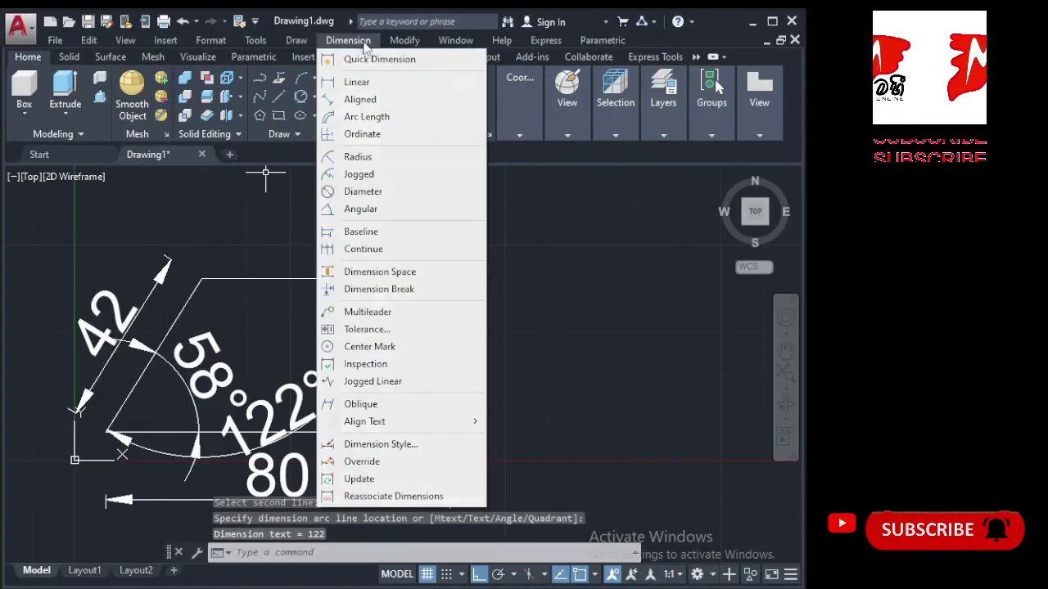
left_click(361, 80)
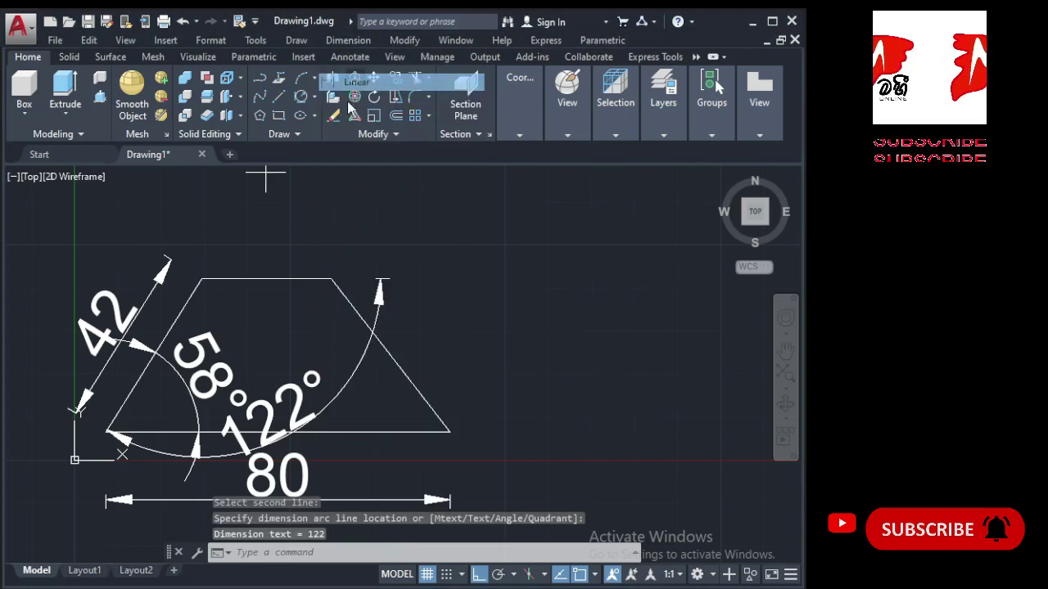
left_click(201, 279)
left_click(332, 279)
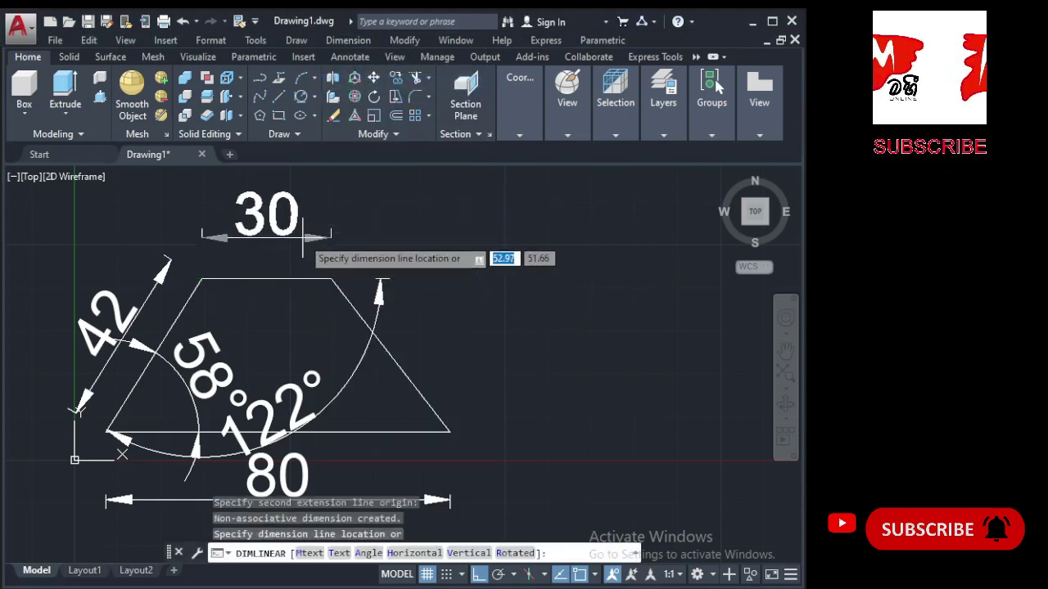
left_click(311, 236)
scroll(197, 320, "down", 5)
scroll(206, 344, "up", 4)
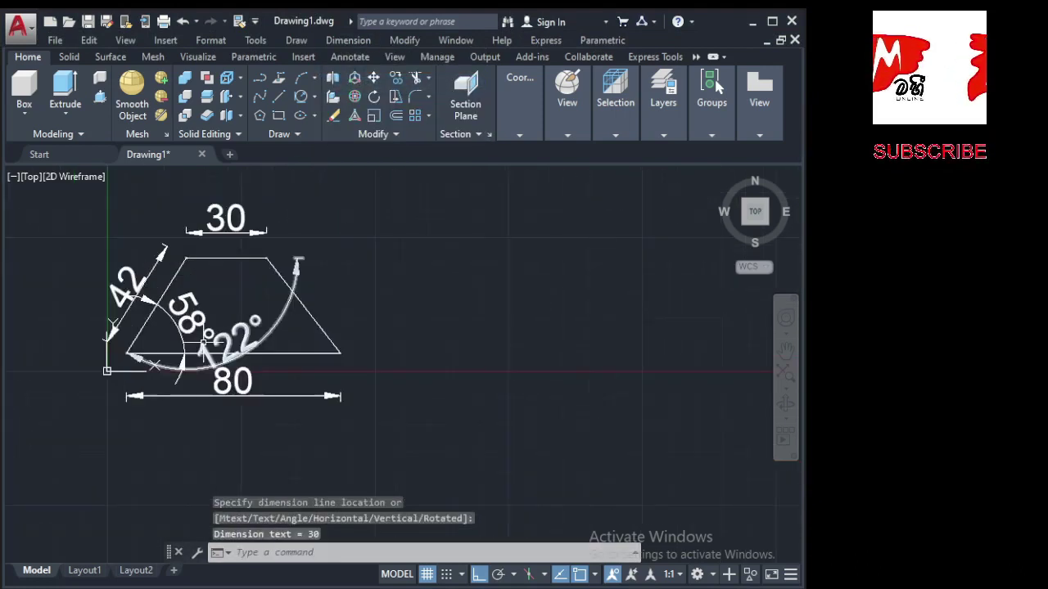
middle_click_drag(205, 340, 217, 384)
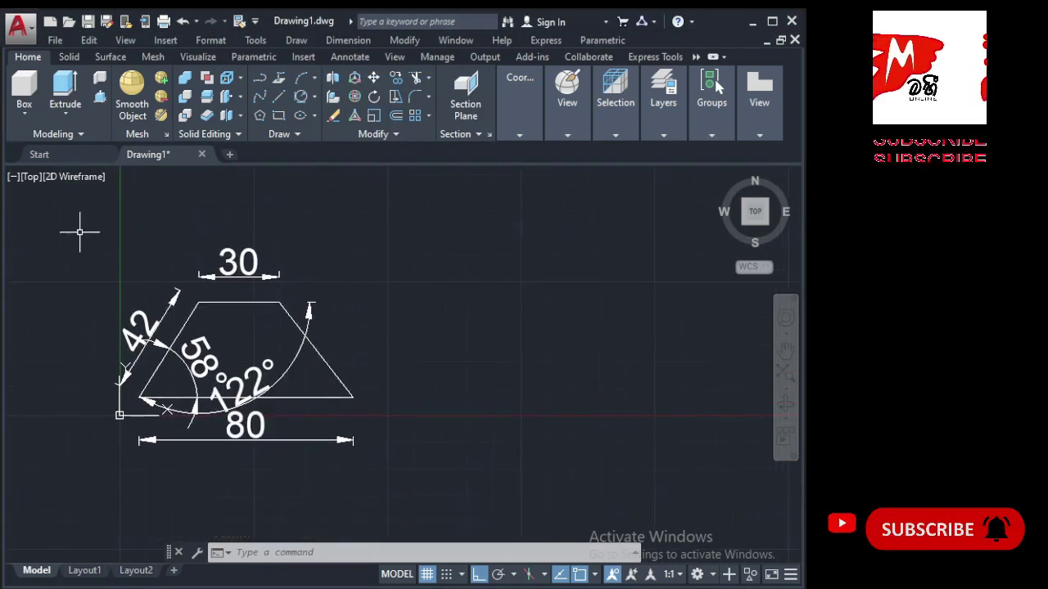
left_click_drag(86, 204, 416, 463)
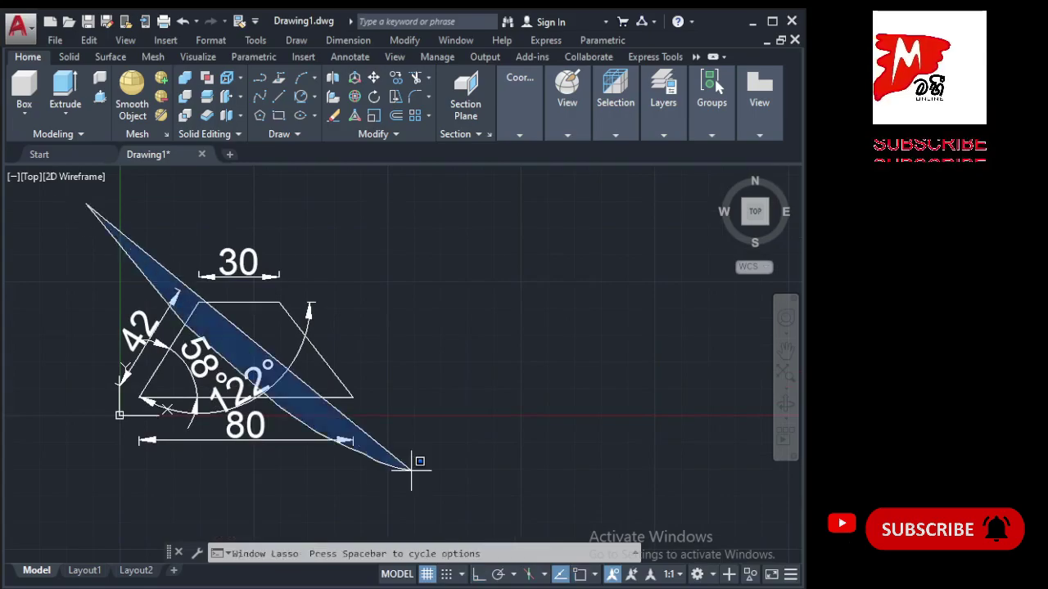